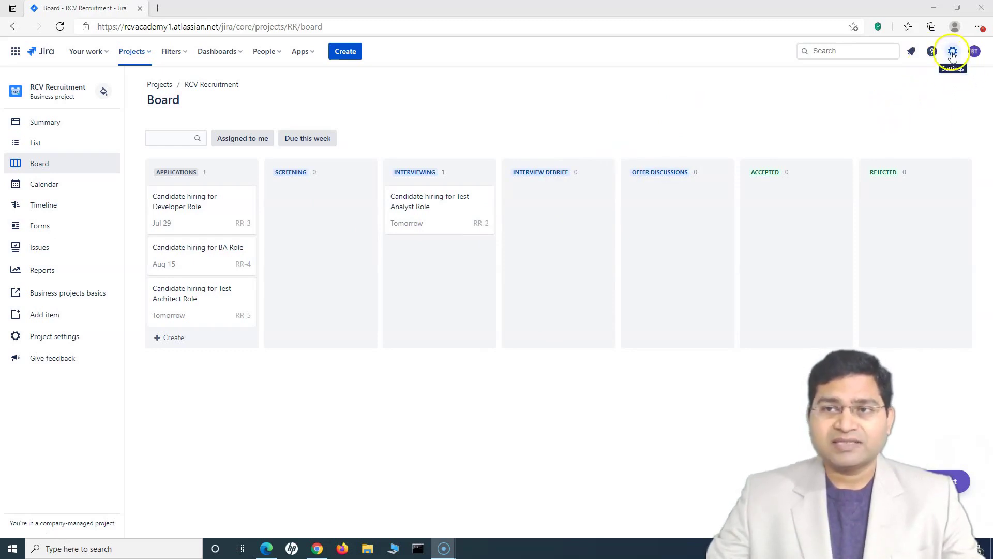
{"action": "left_click", "coordinate": [953, 53]}
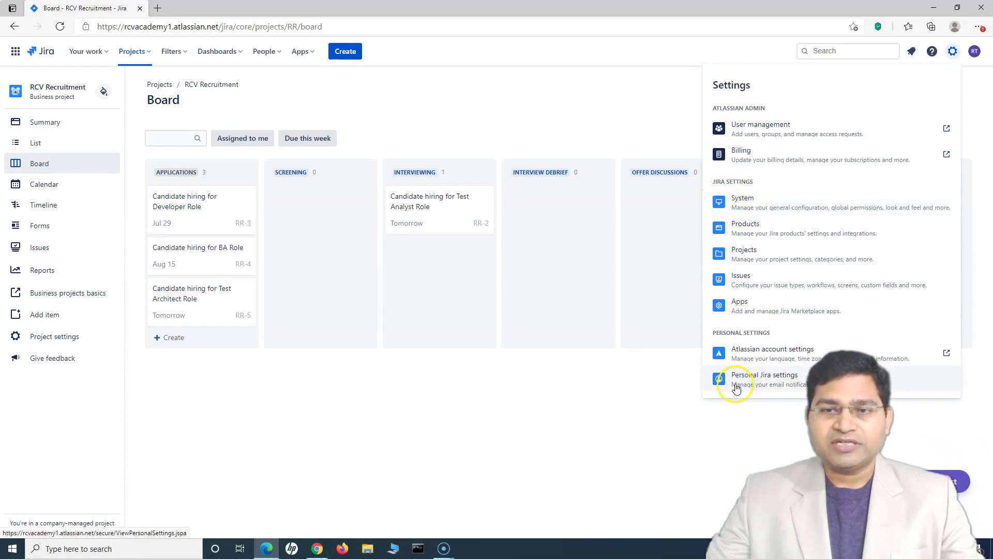
{"action": "left_click", "coordinate": [662, 147]}
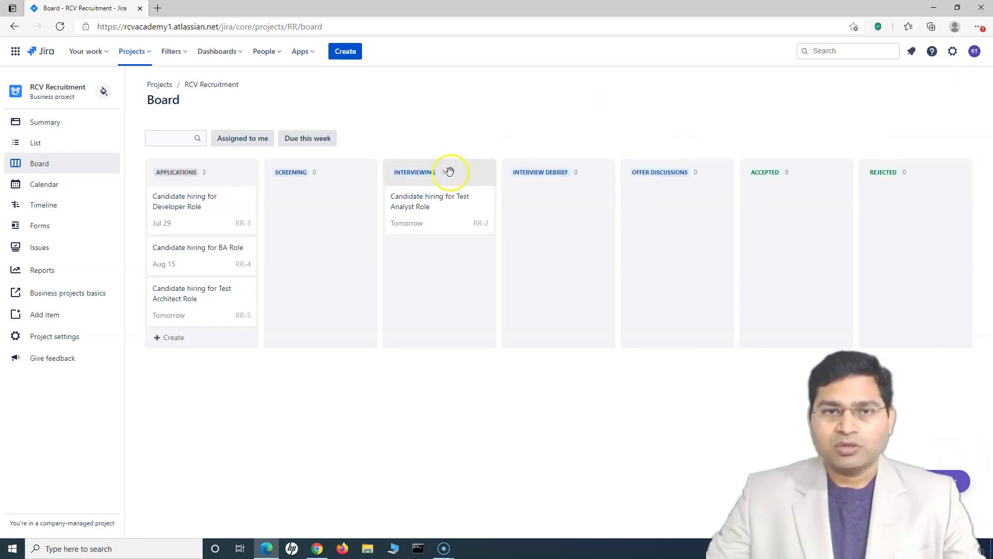
{"action": "left_click_drag", "start_coordinate": [450, 172], "coordinate": [506, 228]}
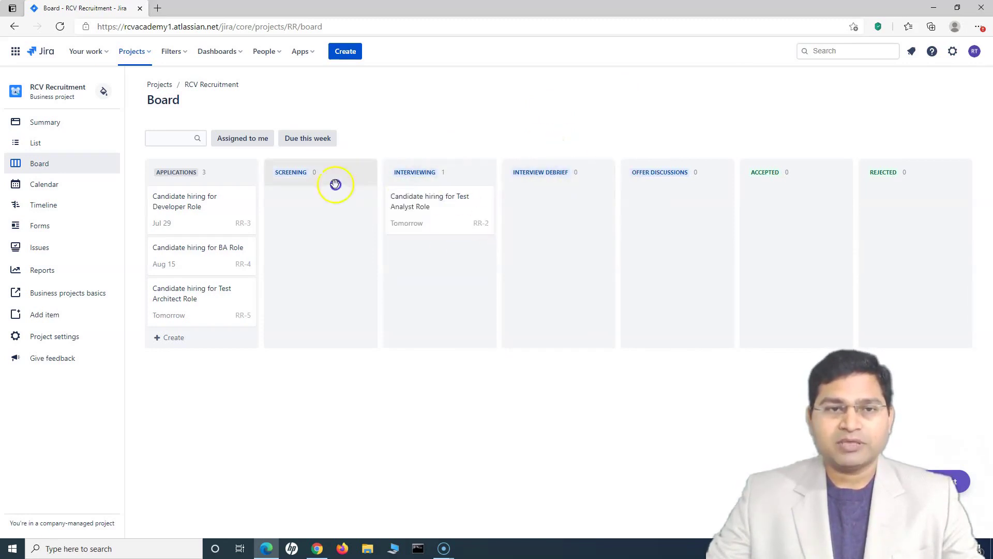
{"action": "left_click_drag", "start_coordinate": [594, 170], "coordinate": [412, 204]}
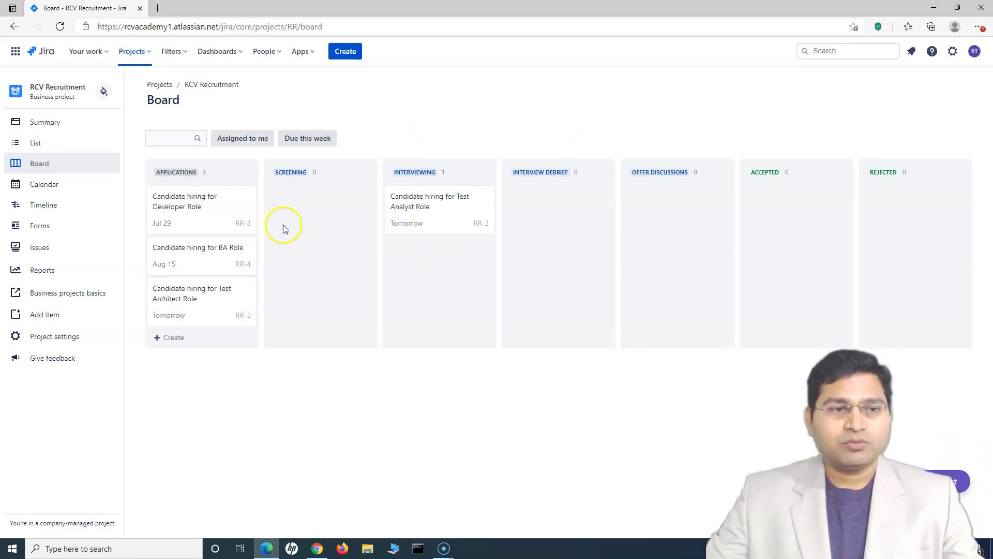
Open the RCV Recruitment project's workflow settings and start editing the RR: Recruitment Workflow.
{"action": "left_click", "coordinate": [67, 336]}
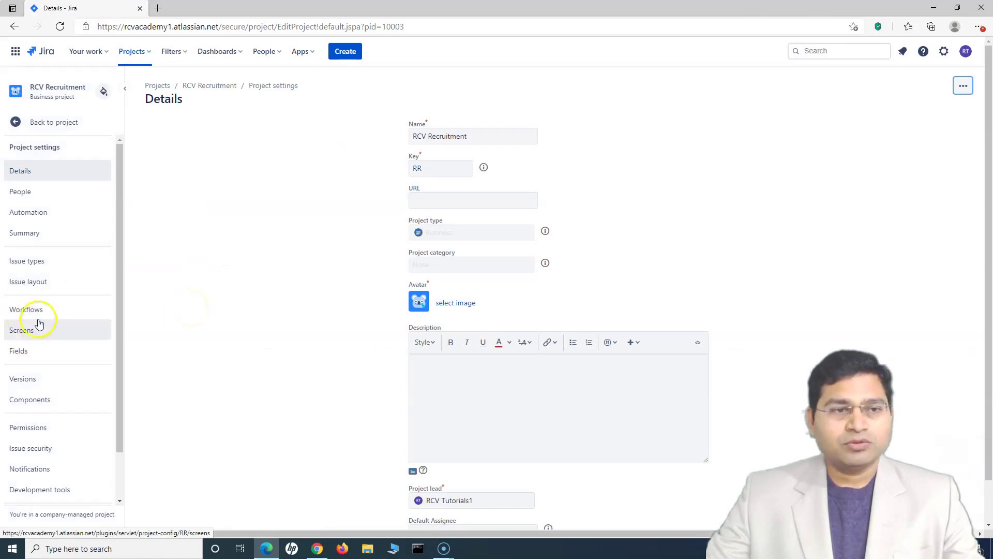
{"action": "left_click", "coordinate": [37, 316]}
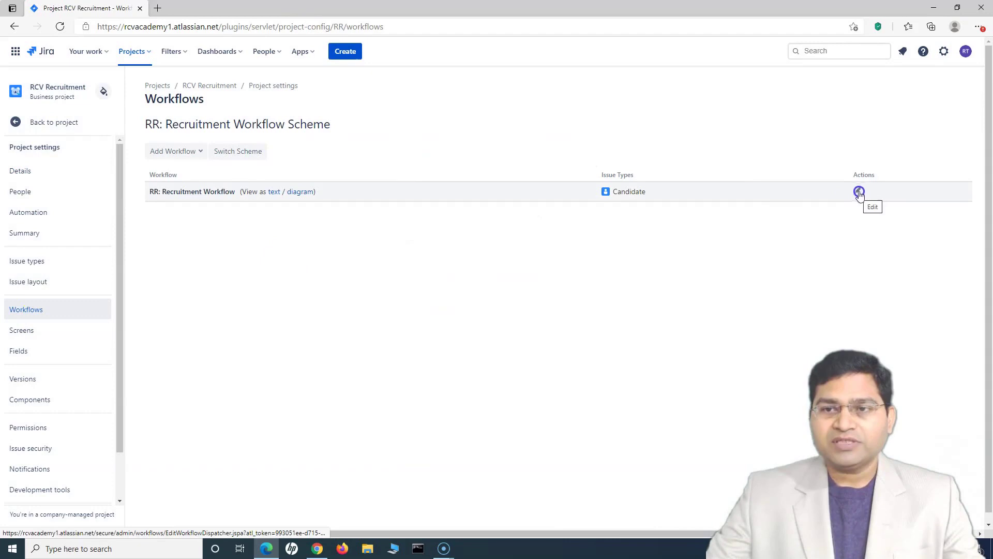
{"action": "left_click_drag", "start_coordinate": [158, 126], "coordinate": [55, 98]}
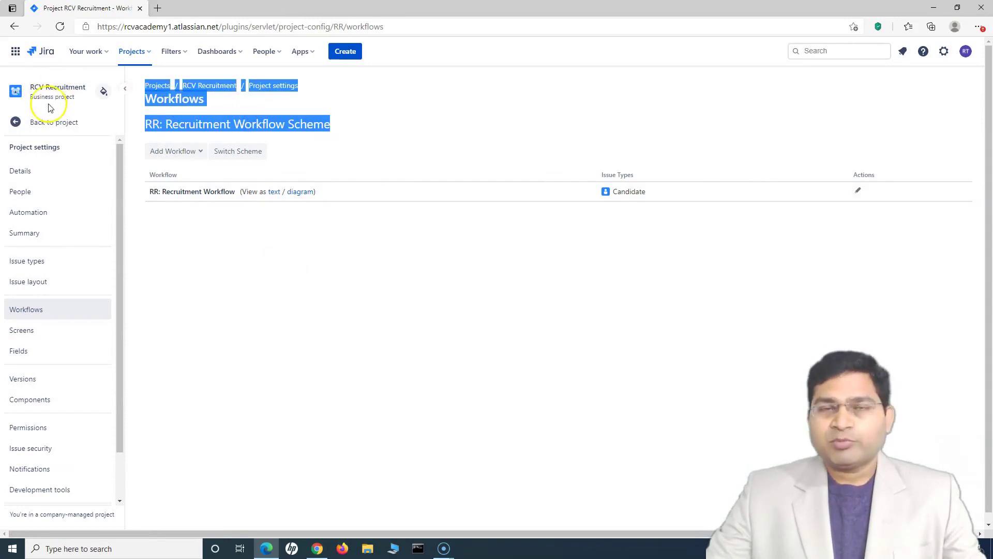
{"action": "left_click", "coordinate": [774, 267]}
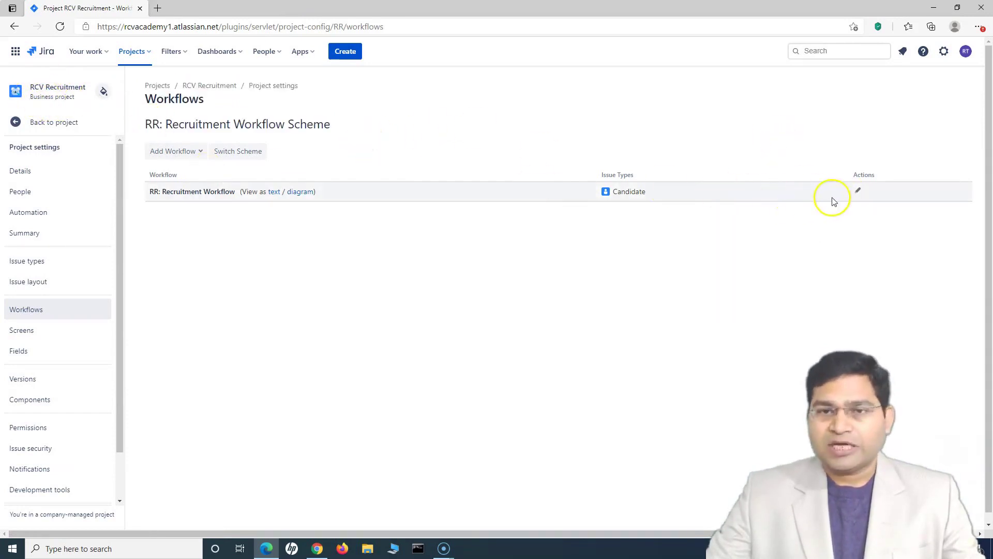
{"action": "left_click", "coordinate": [857, 192]}
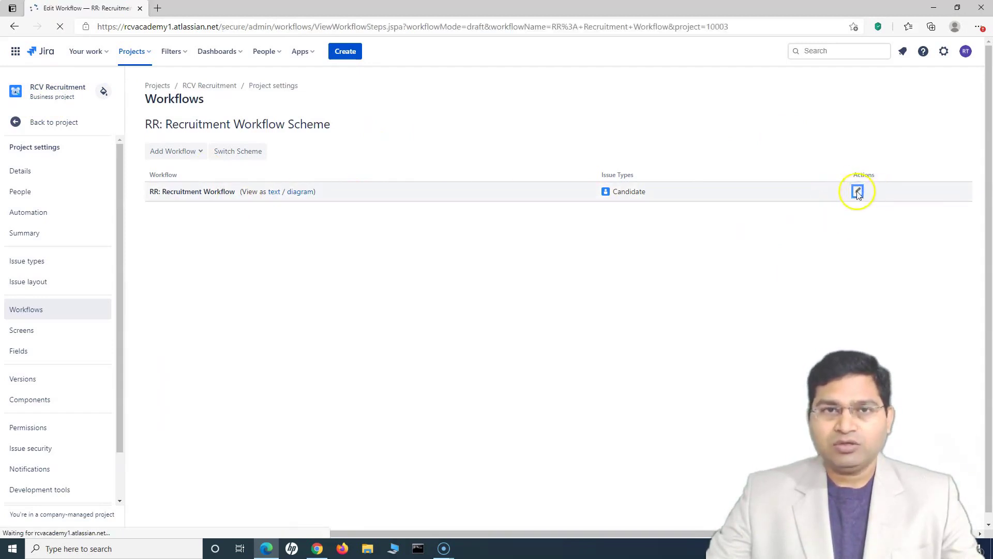
{"action": "left_click", "coordinate": [162, 141]}
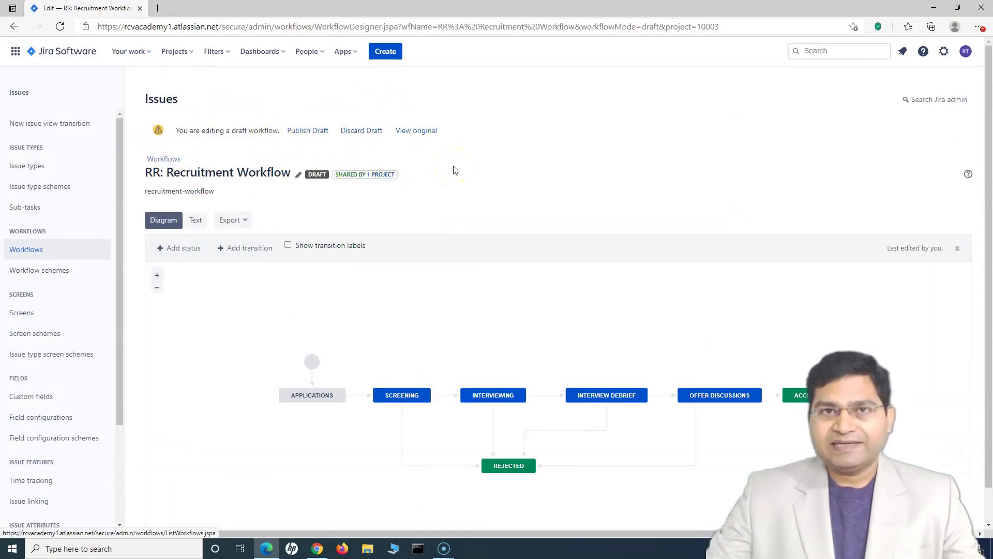
{"action": "left_click_drag", "start_coordinate": [176, 130], "coordinate": [279, 131]}
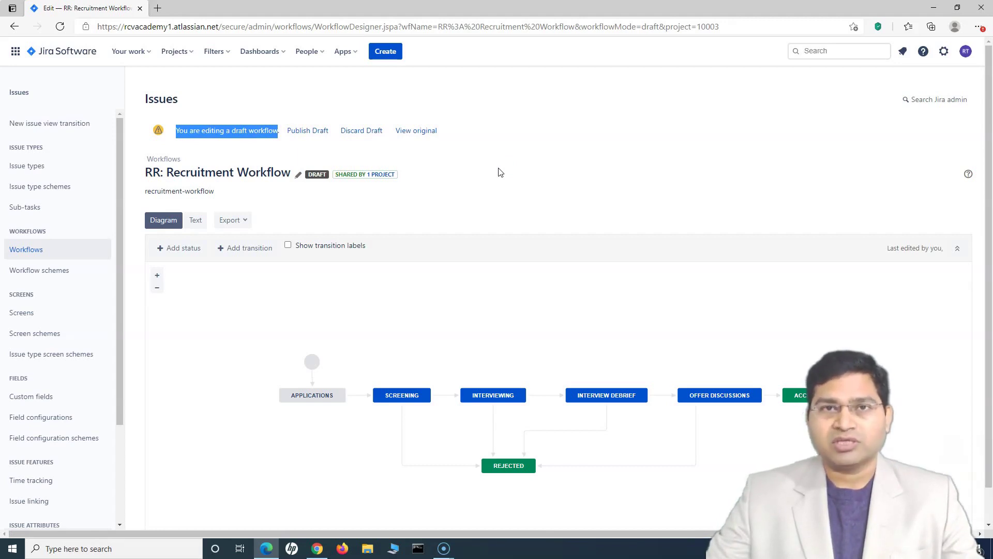
{"action": "left_click", "coordinate": [263, 133]}
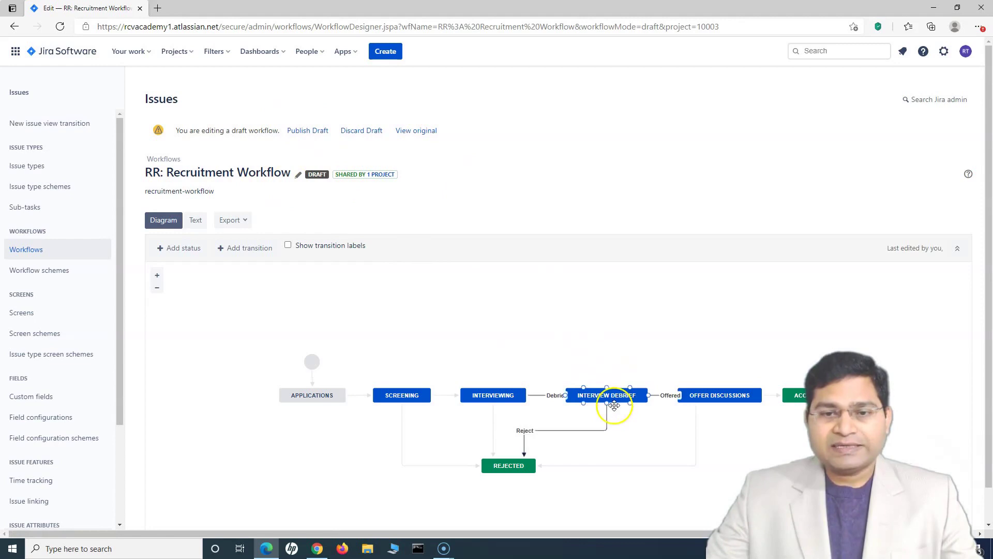
Edit the Interview Debrief status and append several extra "f" characters to its name.
{"action": "left_click", "coordinate": [613, 401]}
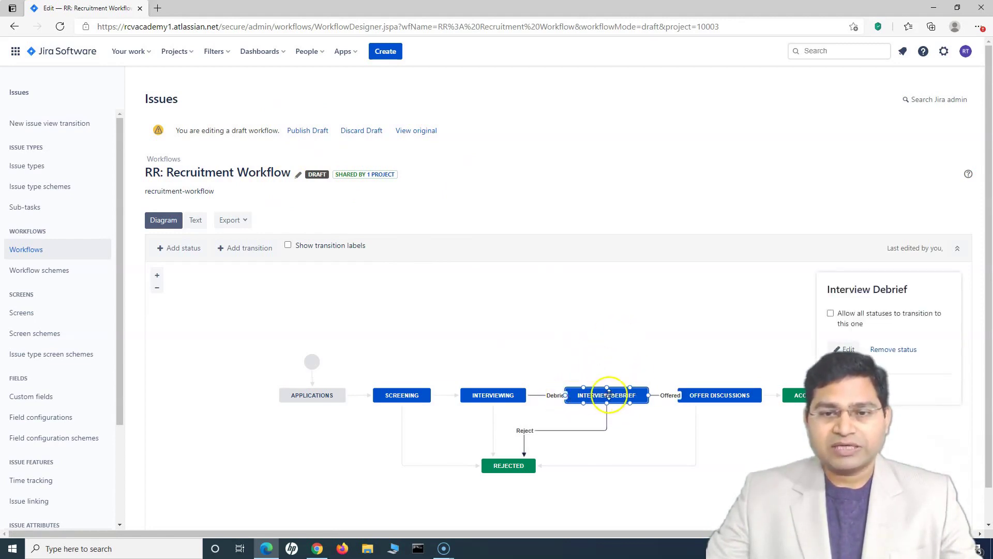
{"action": "scroll", "coordinate": [645, 428], "scroll_direction": "down", "scroll_amount": 1}
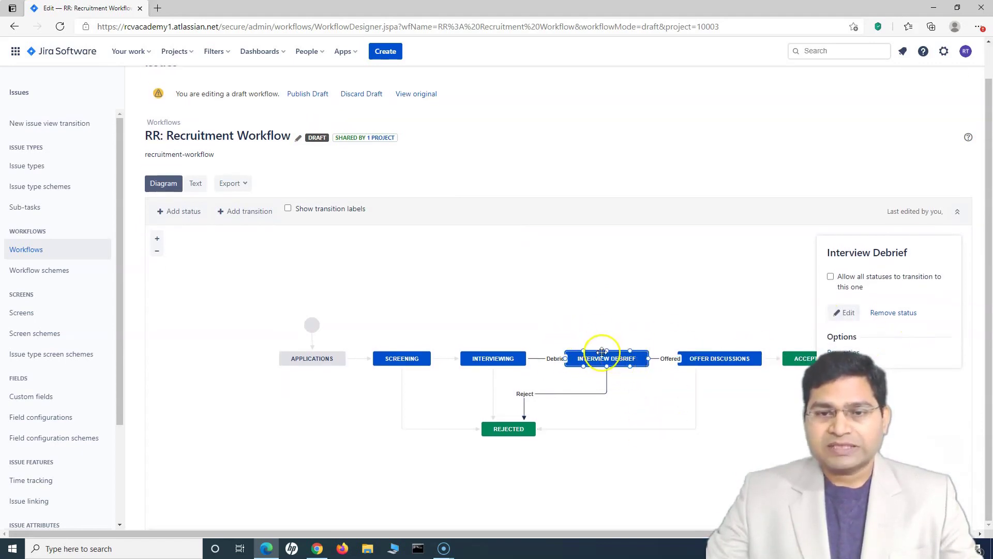
{"action": "left_click", "coordinate": [845, 312]}
{"action": "left_click", "coordinate": [443, 229]}
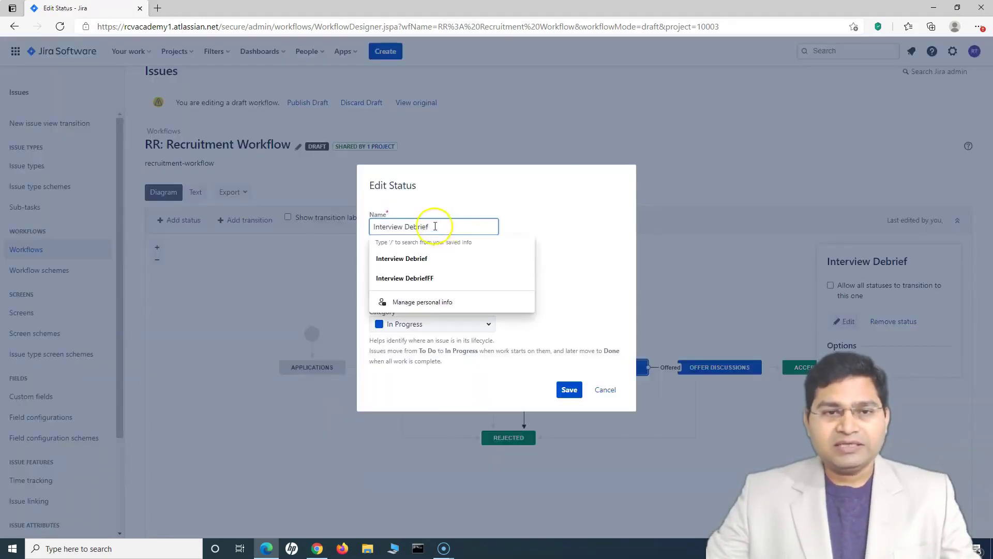
{"action": "left_click_drag", "start_coordinate": [434, 226], "coordinate": [406, 223]}
{"action": "left_click", "coordinate": [445, 227]}
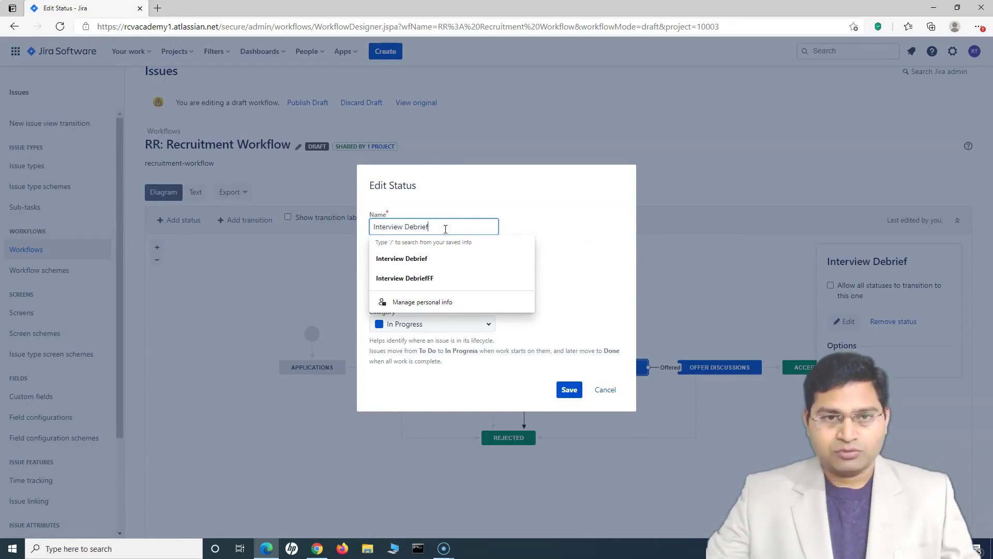
{"action": "left_click", "coordinate": [445, 229]}
{"action": "type", "text": "fffff"}
Give the status the description "Sample description", save it, and move it up above the main row of statuses in the diagram.
{"action": "left_click", "coordinate": [442, 276]}
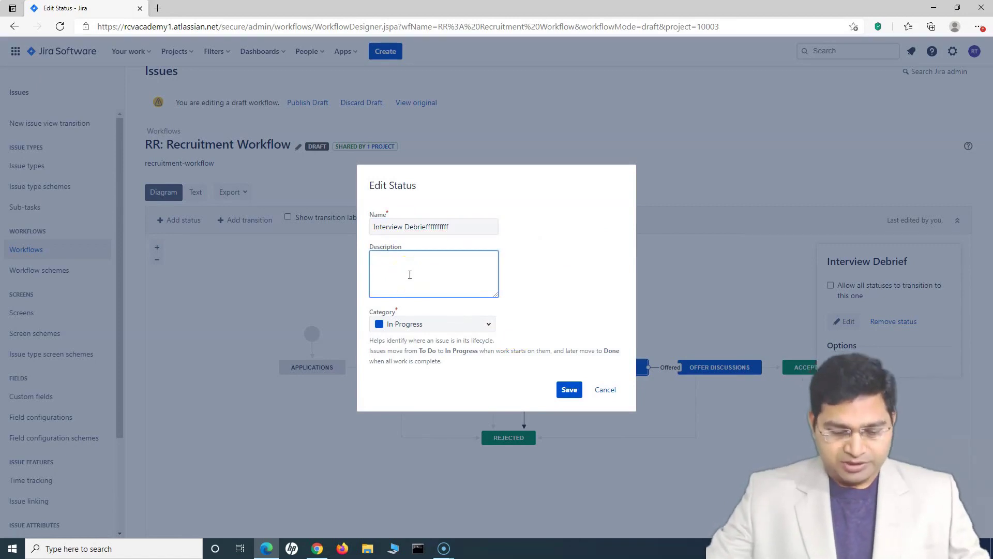
{"action": "type", "text": "Sample description"}
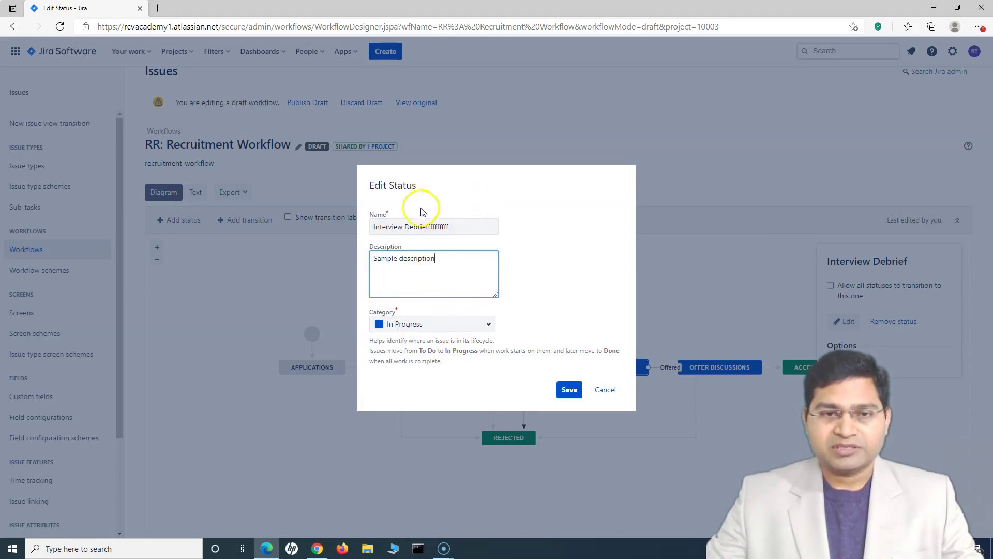
{"action": "left_click", "coordinate": [433, 326]}
{"action": "left_click", "coordinate": [434, 326]}
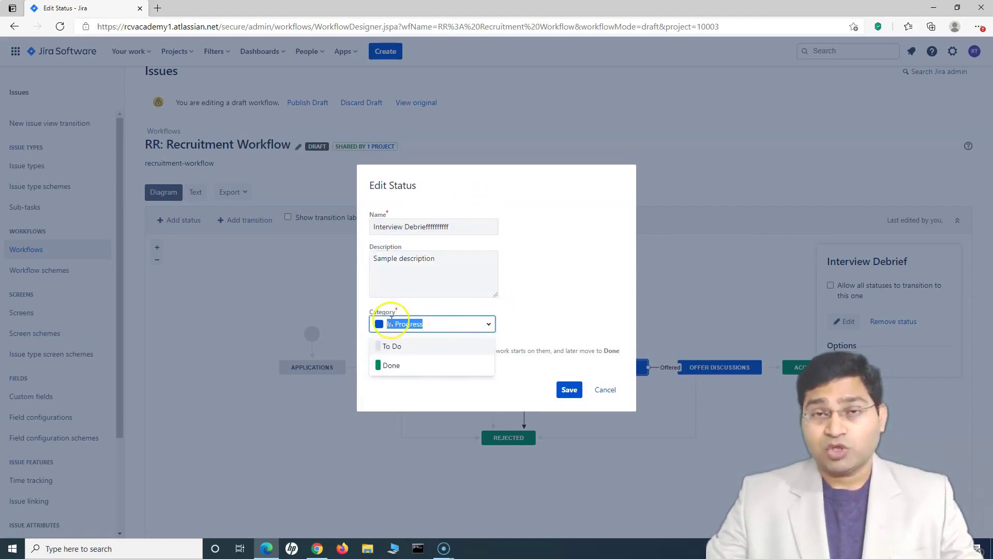
{"action": "left_click", "coordinate": [532, 282]}
{"action": "left_click", "coordinate": [570, 391]}
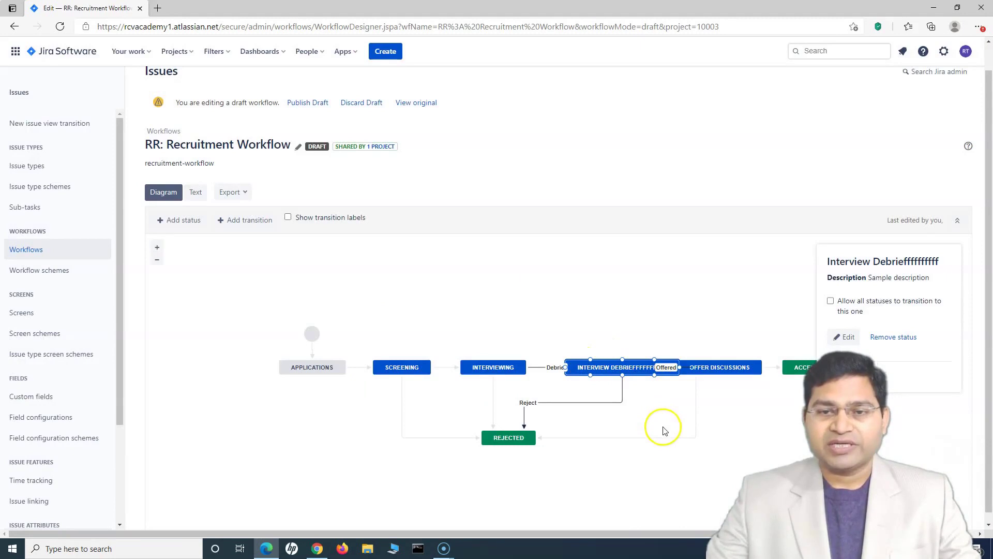
{"action": "left_click_drag", "start_coordinate": [600, 365], "coordinate": [582, 331]}
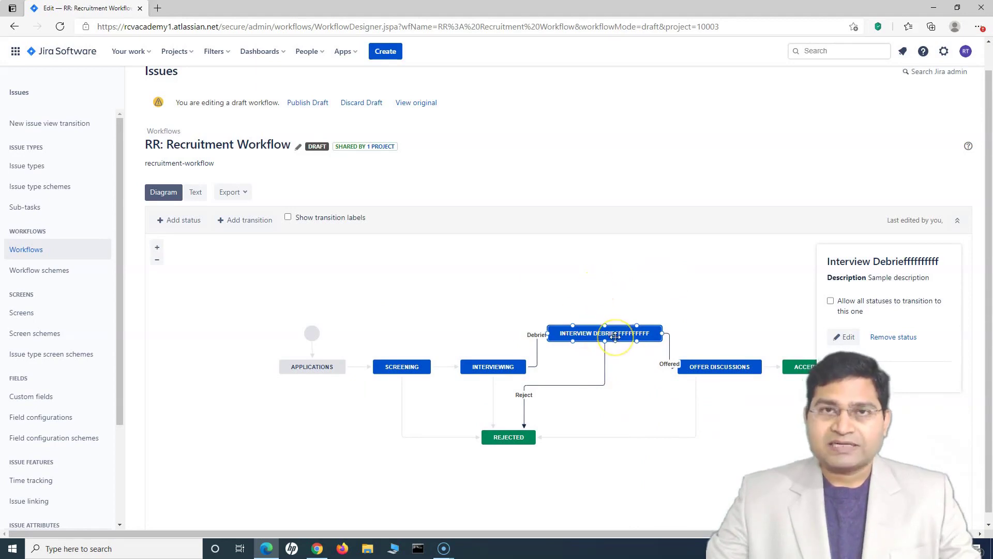
{"action": "left_click", "coordinate": [750, 302]}
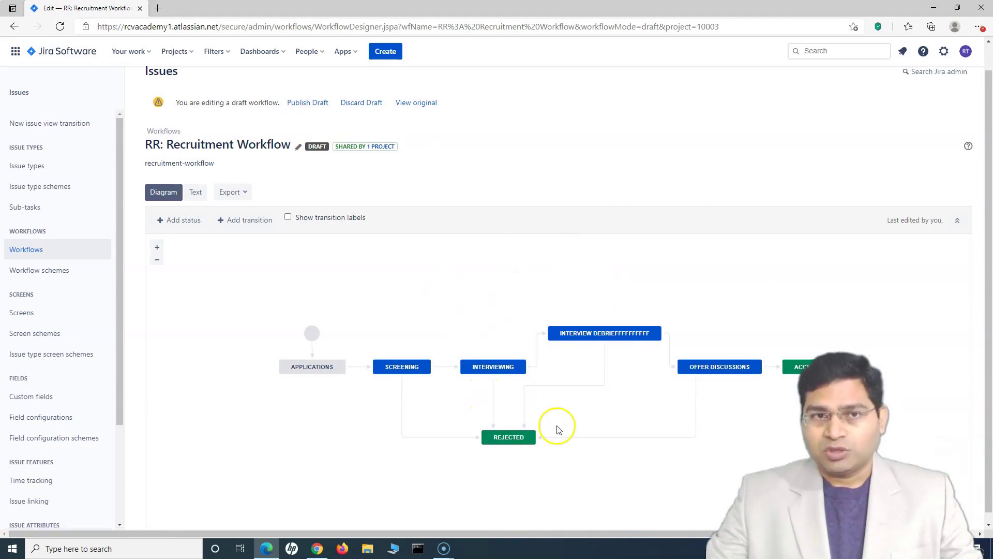
Add the Approved status with all statuses allowed to transition to it, and place it above Offer Discussions.
{"action": "left_click", "coordinate": [183, 221]}
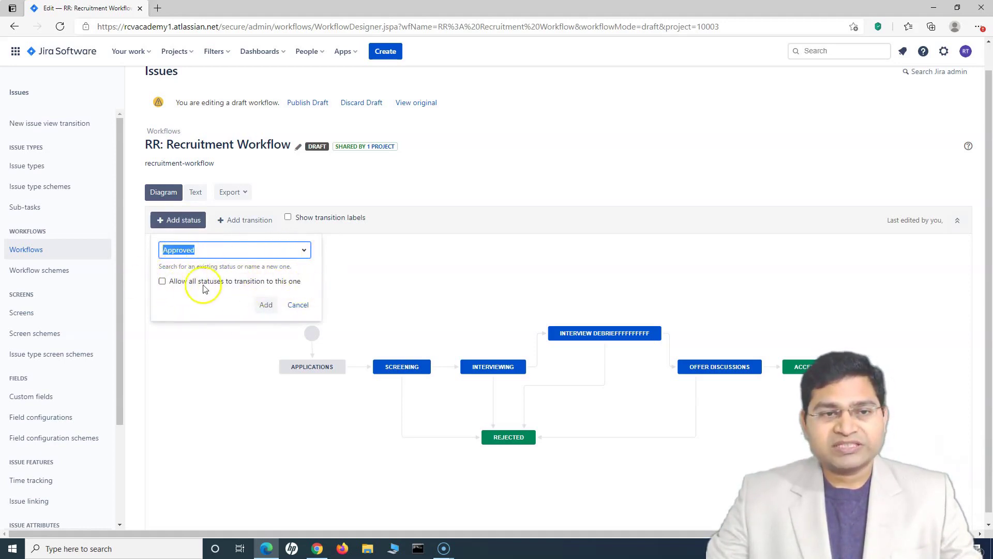
{"action": "left_click", "coordinate": [162, 282]}
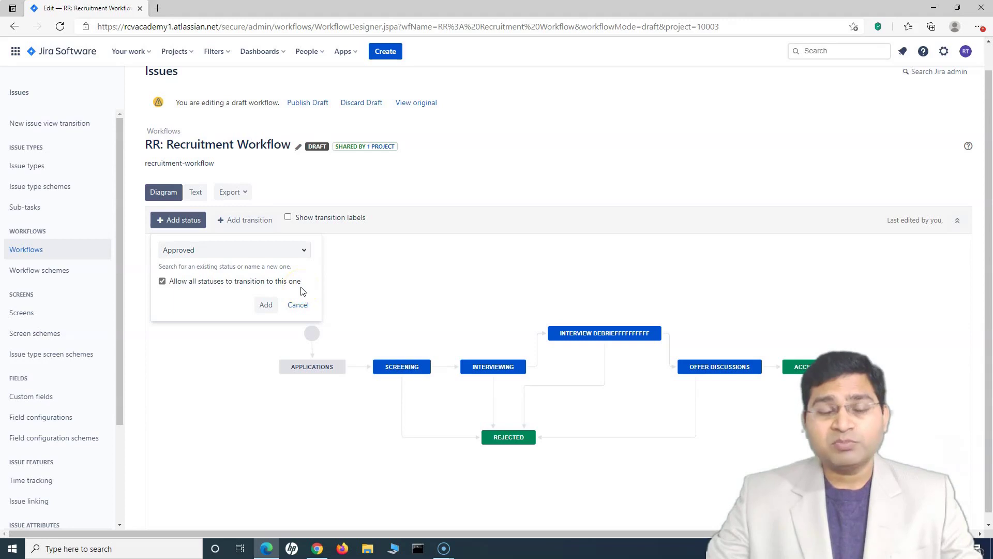
{"action": "left_click", "coordinate": [265, 306]}
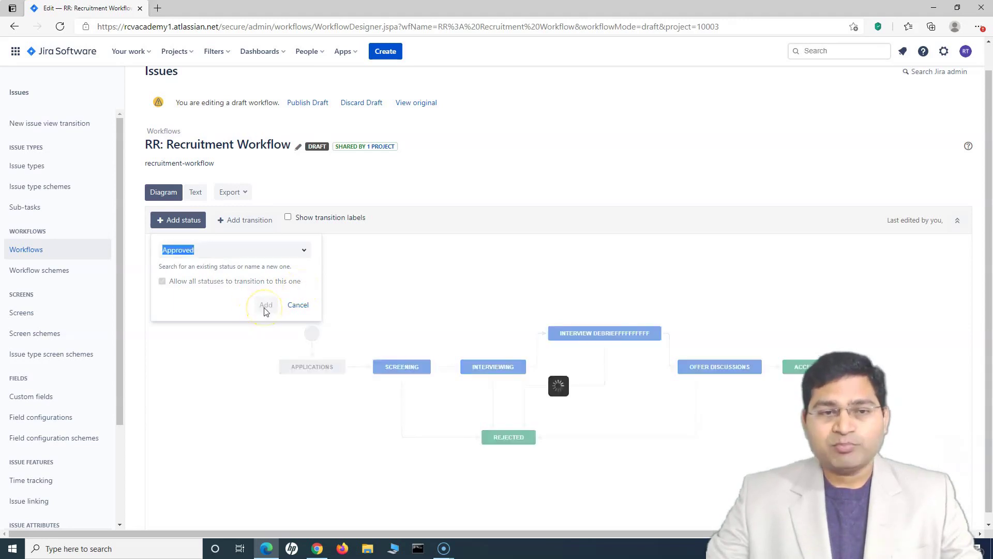
{"action": "left_click_drag", "start_coordinate": [567, 290], "coordinate": [725, 296]}
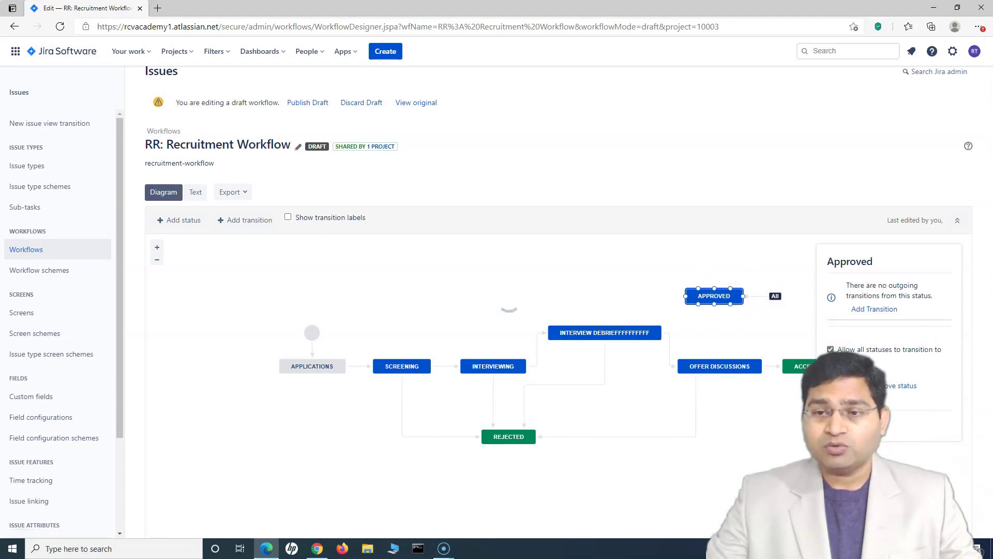
Inspect the Approved status's editable details and compare its properties with those of the Accepted status.
{"action": "double_click", "coordinate": [714, 296]}
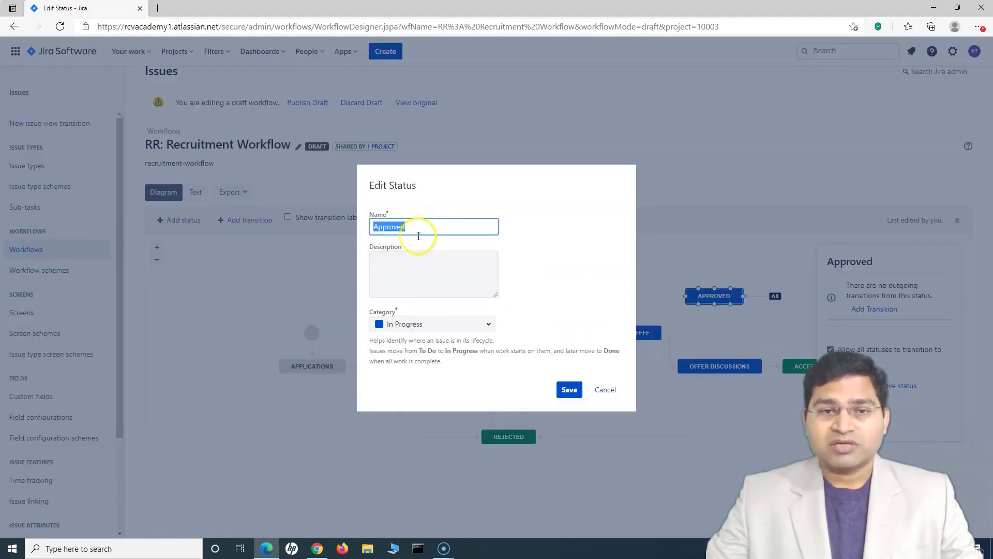
{"action": "left_click", "coordinate": [604, 394]}
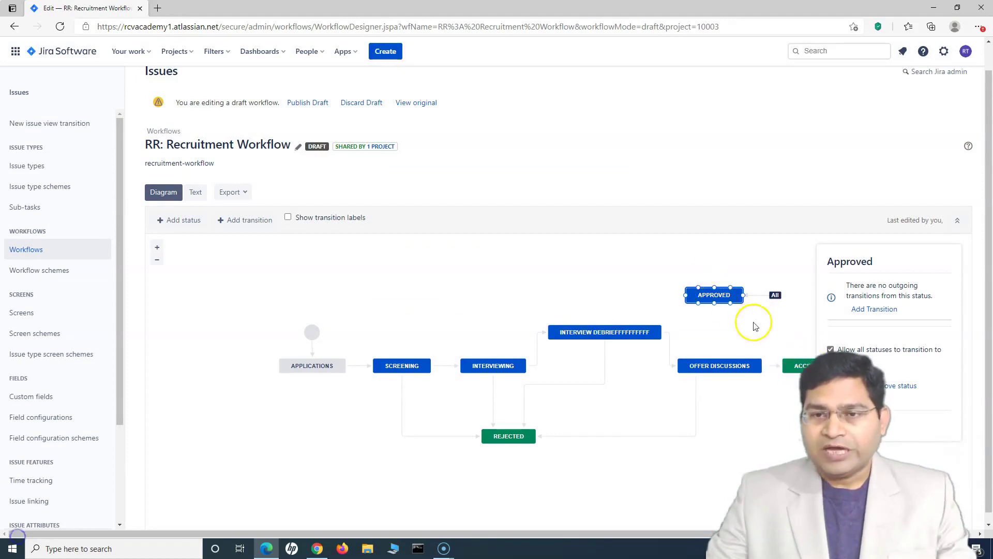
{"action": "left_click", "coordinate": [806, 364]}
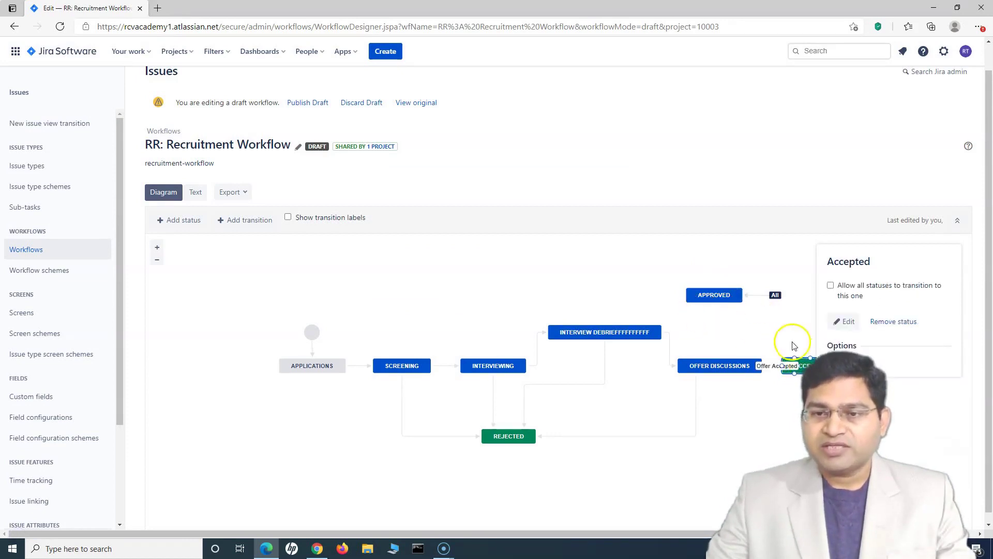
{"action": "left_click", "coordinate": [723, 294]}
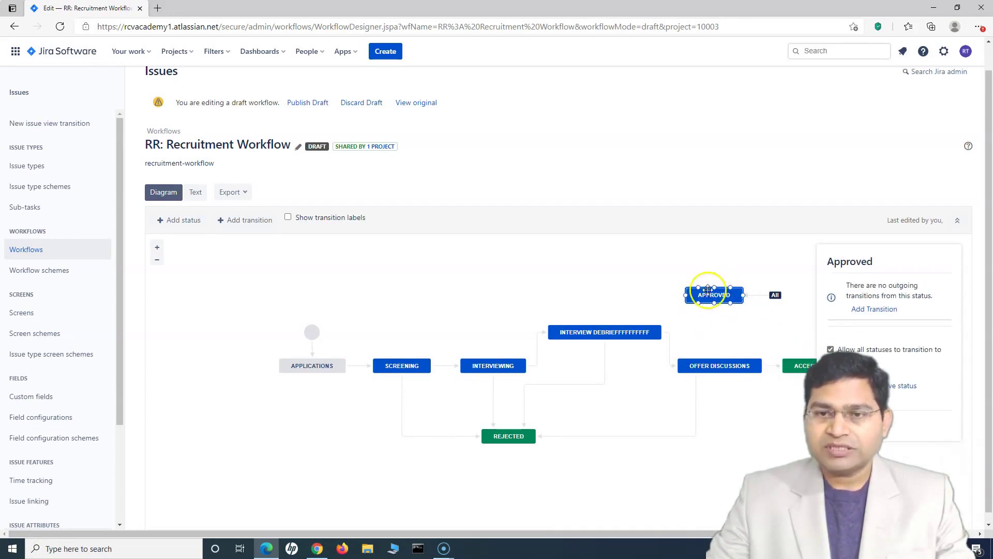
{"action": "left_click_drag", "start_coordinate": [716, 304], "coordinate": [762, 339]}
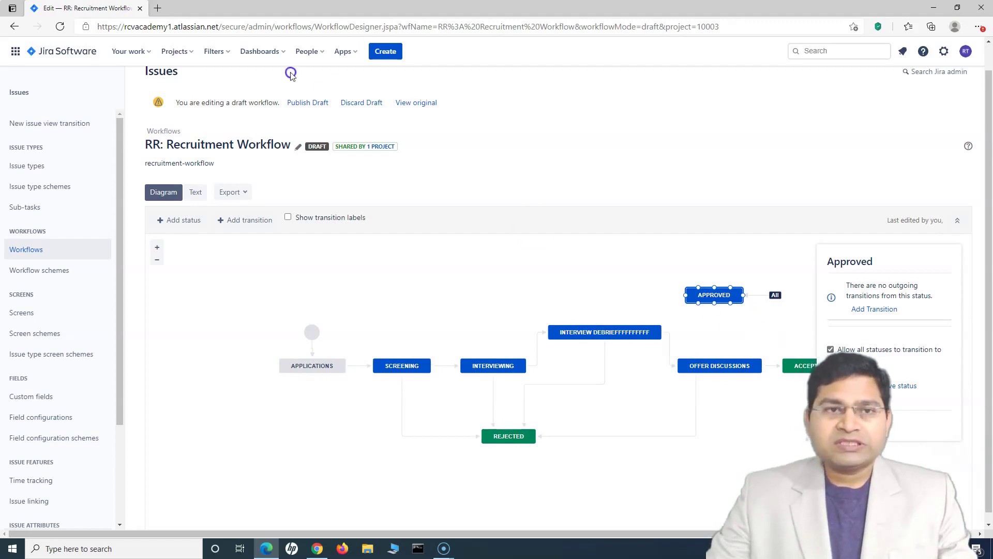
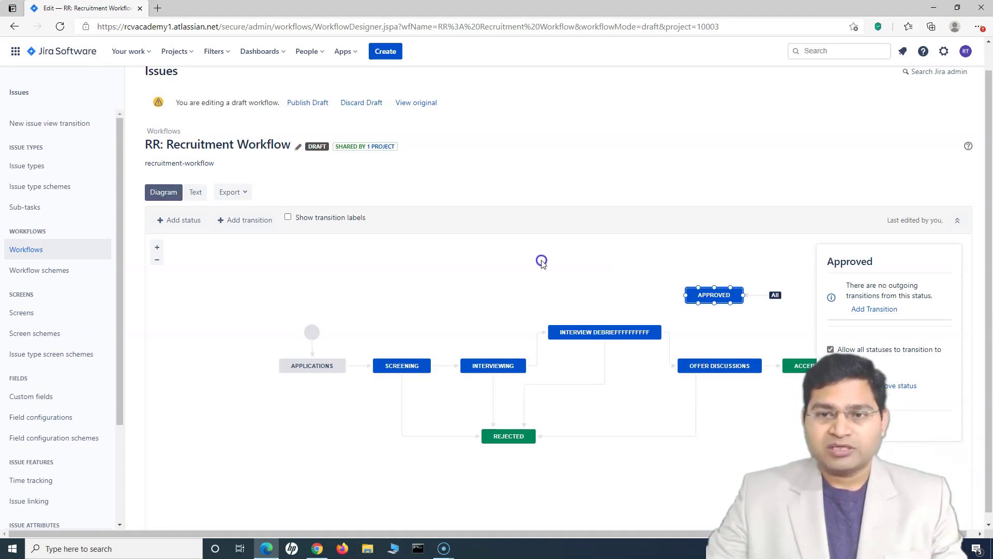
Move the Approved status above Interviewing and shift the renamed Interview Debrief status slightly down toward the main row.
{"action": "left_click_drag", "start_coordinate": [725, 294], "coordinate": [525, 278]}
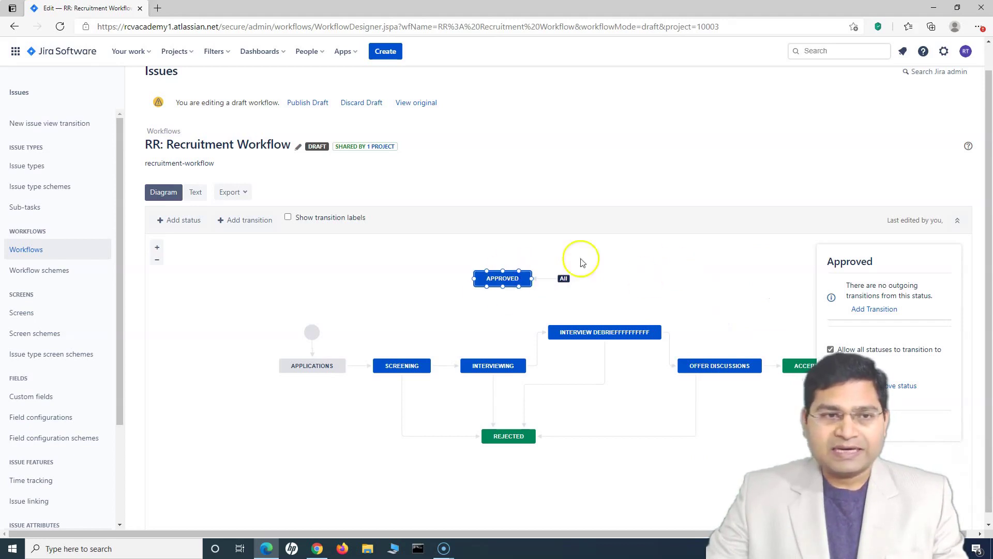
{"action": "left_click", "coordinate": [647, 271]}
{"action": "left_click", "coordinate": [624, 333]}
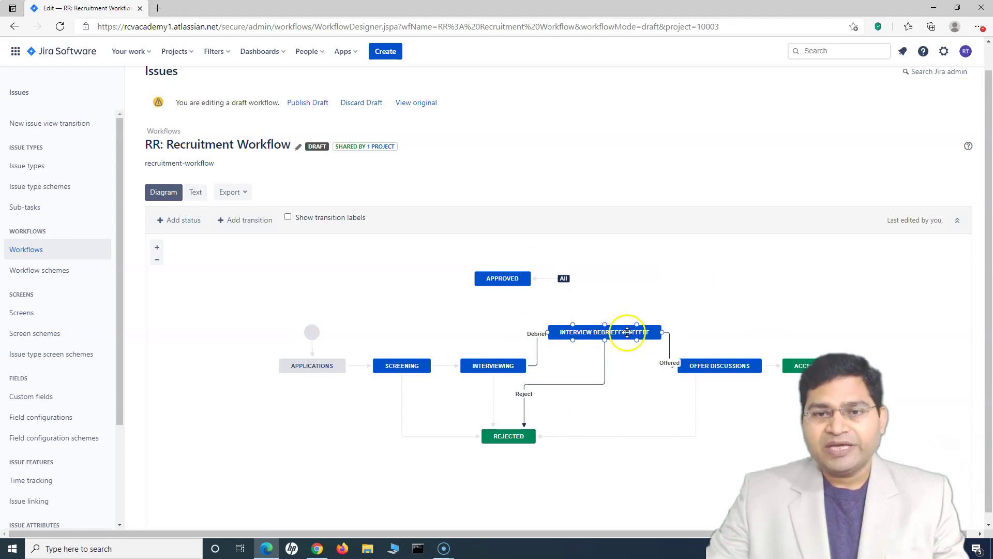
{"action": "left_click_drag", "start_coordinate": [599, 334], "coordinate": [599, 351]}
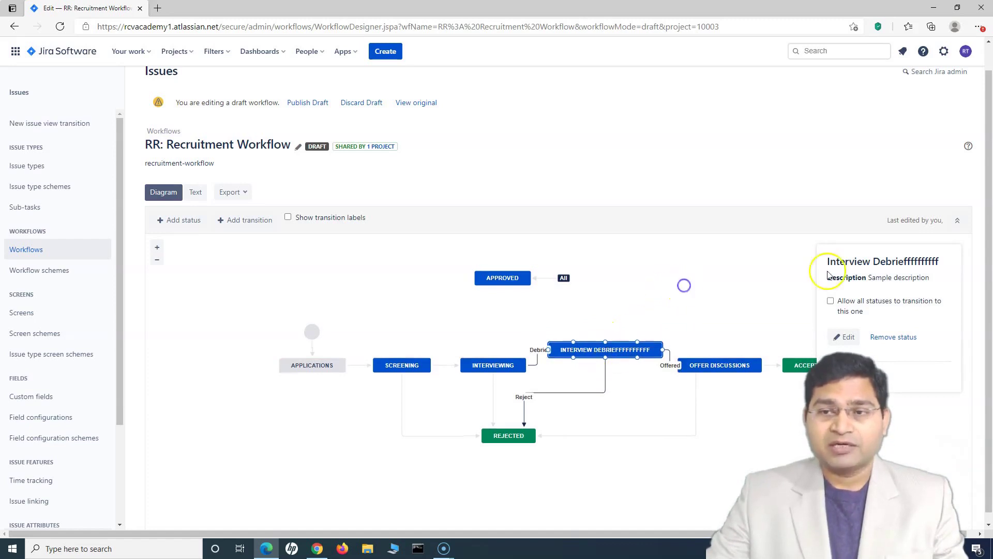
Publish the draft of the RR: Recruitment Workflow without saving a backup copy.
{"action": "left_click", "coordinate": [377, 267]}
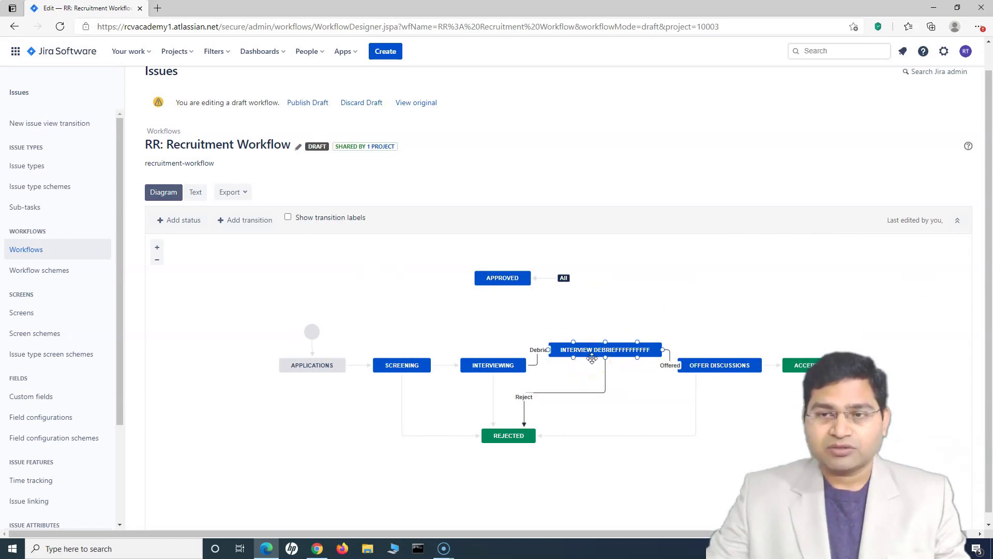
{"action": "left_click", "coordinate": [305, 104]}
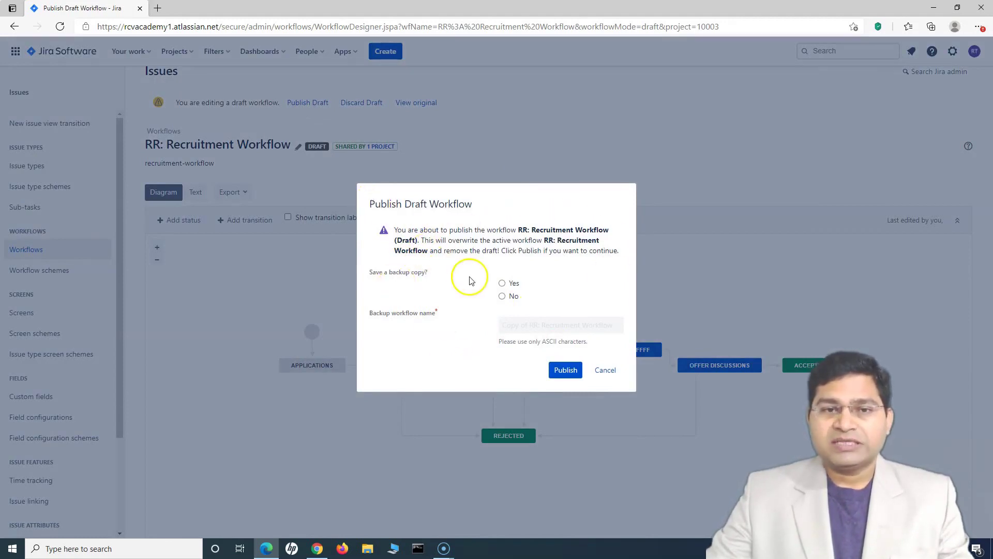
{"action": "left_click", "coordinate": [502, 296]}
{"action": "left_click", "coordinate": [502, 283]}
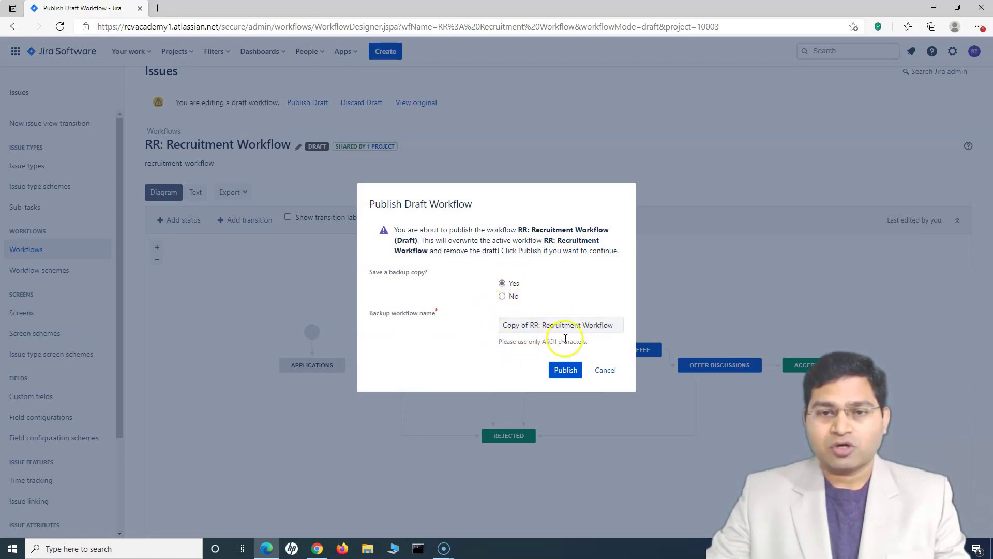
{"action": "left_click", "coordinate": [502, 297]}
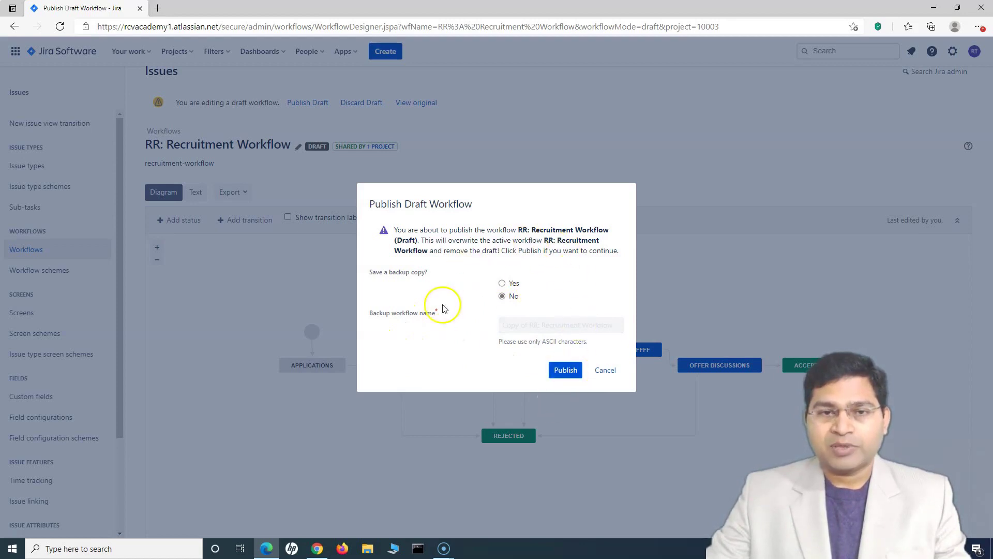
{"action": "left_click", "coordinate": [567, 371]}
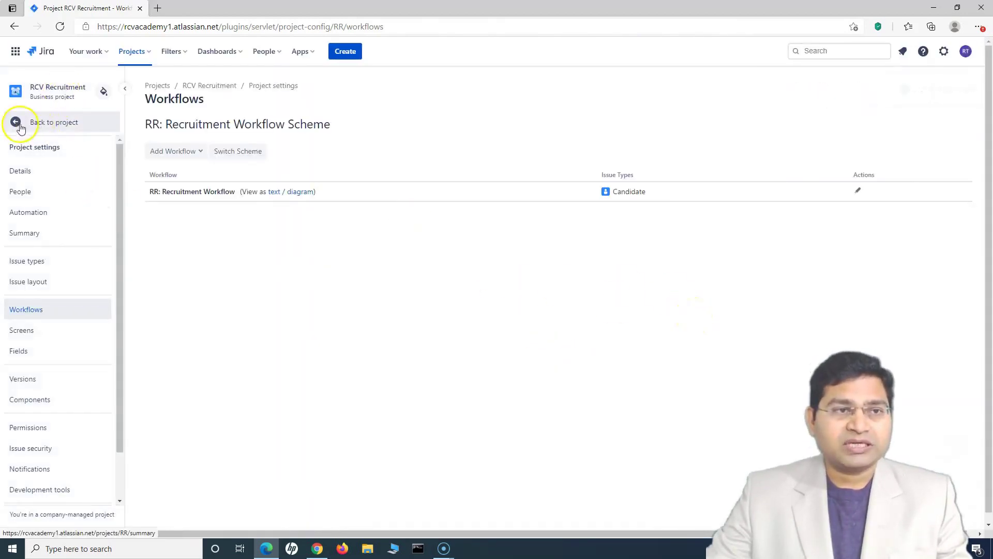
Go back to the RCV Recruitment project's board and move the Approved column to the end, after Rejected.
{"action": "left_click", "coordinate": [38, 124]}
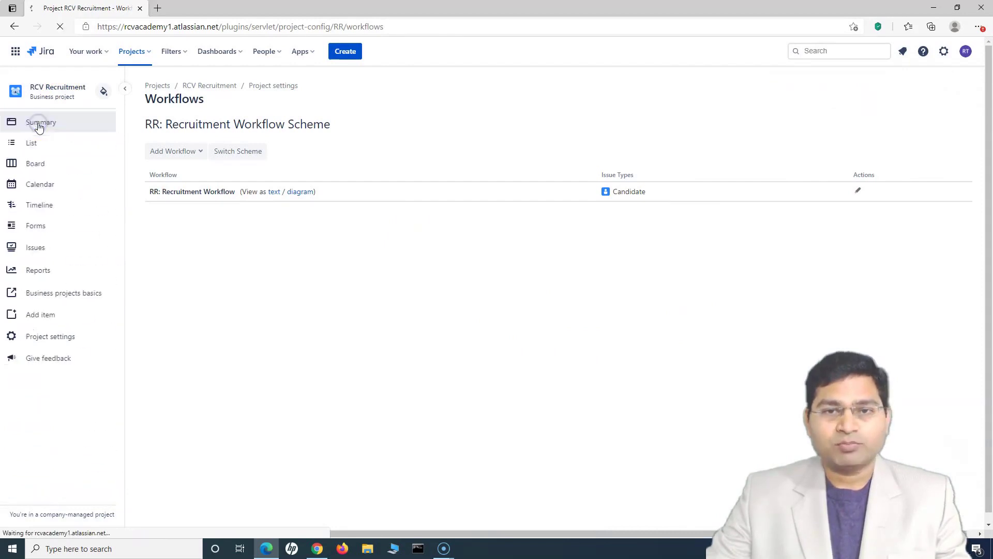
{"action": "left_click", "coordinate": [39, 163]}
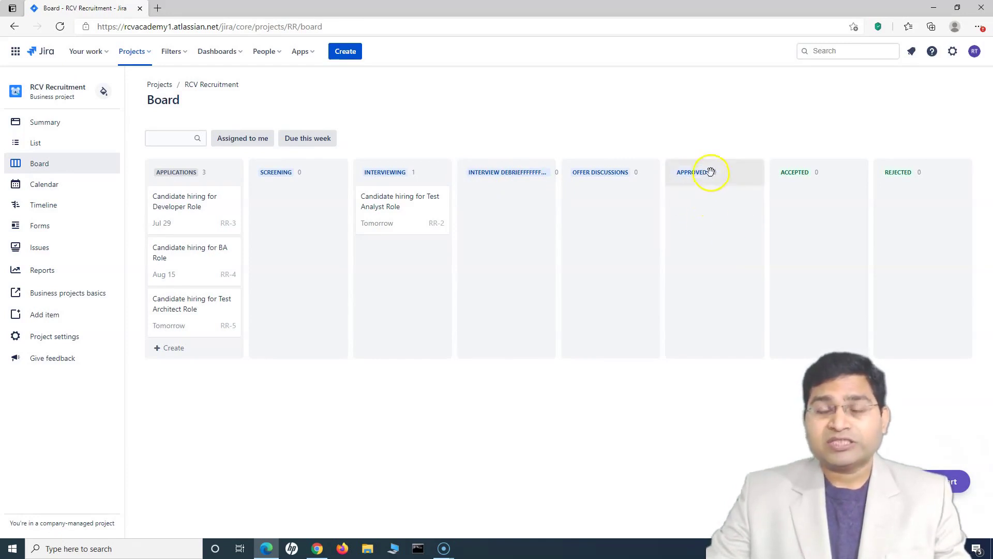
{"action": "left_click_drag", "start_coordinate": [711, 172], "coordinate": [901, 175]}
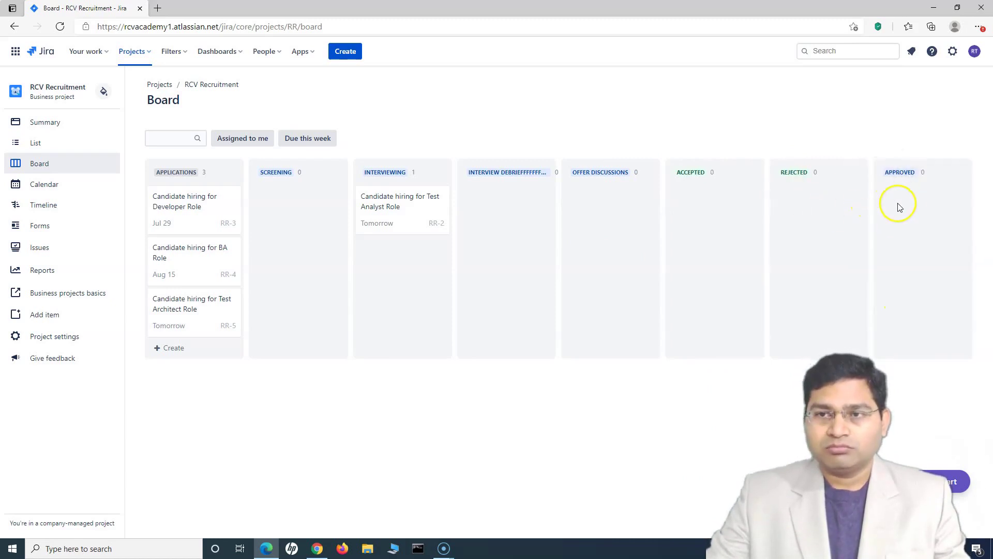
Test which transitions the board allows for the candidate cards, and move the Test Analyst Role card to Offer Discussions.
{"action": "mouse_move", "coordinate": [396, 214]}
{"action": "left_mouse_down"}
{"action": "mouse_move", "coordinate": [907, 220]}
{"action": "mouse_move", "coordinate": [473, 227]}
{"action": "mouse_move", "coordinate": [379, 215]}
{"action": "mouse_move", "coordinate": [390, 216]}
{"action": "left_mouse_up"}
{"action": "left_click_drag", "start_coordinate": [193, 218], "coordinate": [507, 239]}
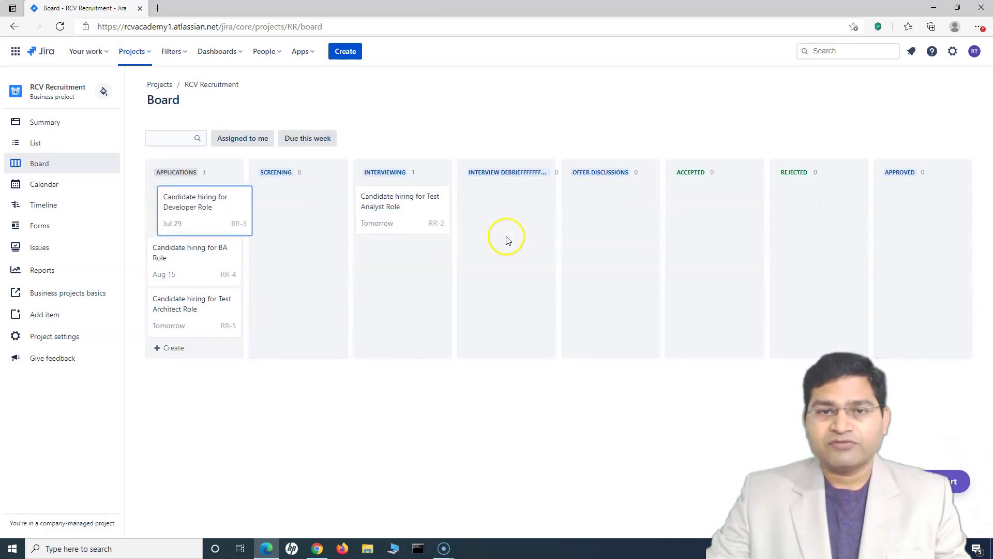
{"action": "left_click_drag", "start_coordinate": [393, 222], "coordinate": [910, 226]}
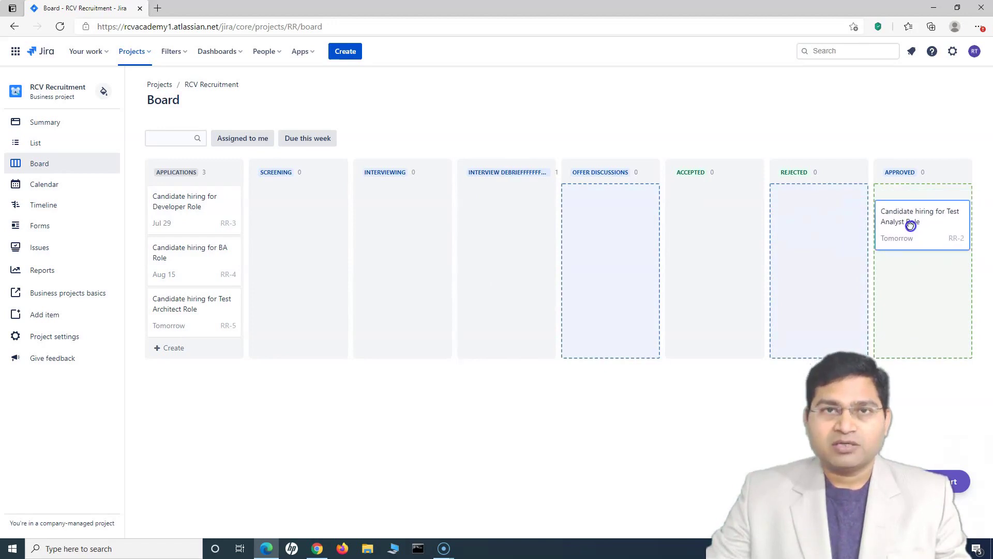
{"action": "left_click_drag", "start_coordinate": [911, 225], "coordinate": [606, 219]}
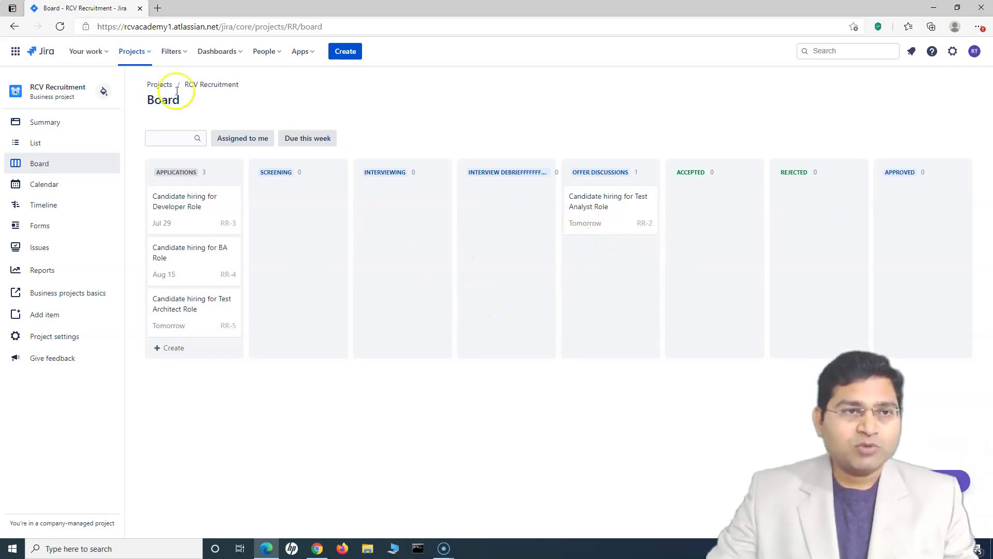
Open the RR: Recruitment Workflow for editing from the RCV Recruitment project settings and select the Approved status.
{"action": "left_click", "coordinate": [71, 343]}
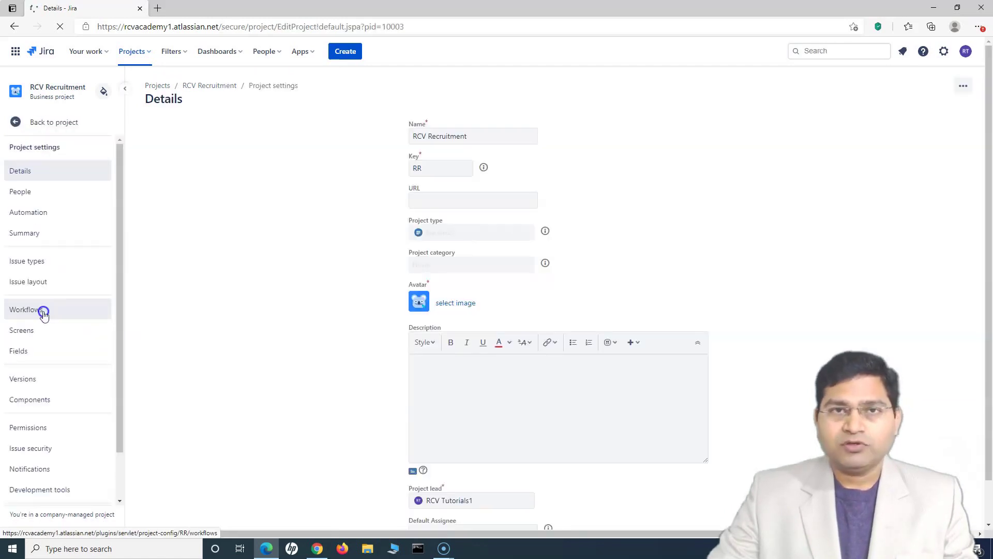
{"action": "left_click", "coordinate": [44, 310]}
{"action": "left_click", "coordinate": [855, 191]}
{"action": "left_click", "coordinate": [492, 300]}
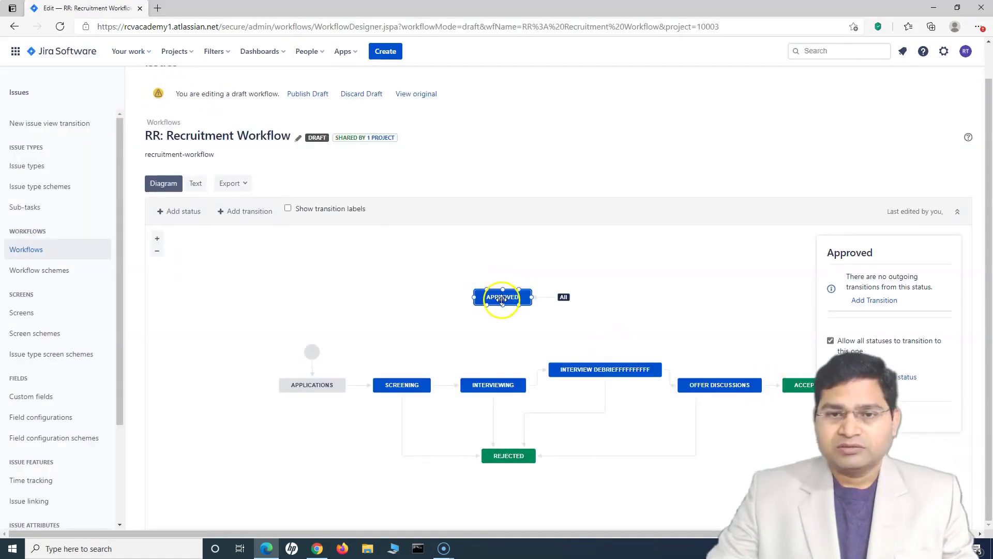
Try to add a new transition named approved1 from the Approved status to the Accepted status.
{"action": "left_click_drag", "start_coordinate": [505, 306], "coordinate": [807, 371]}
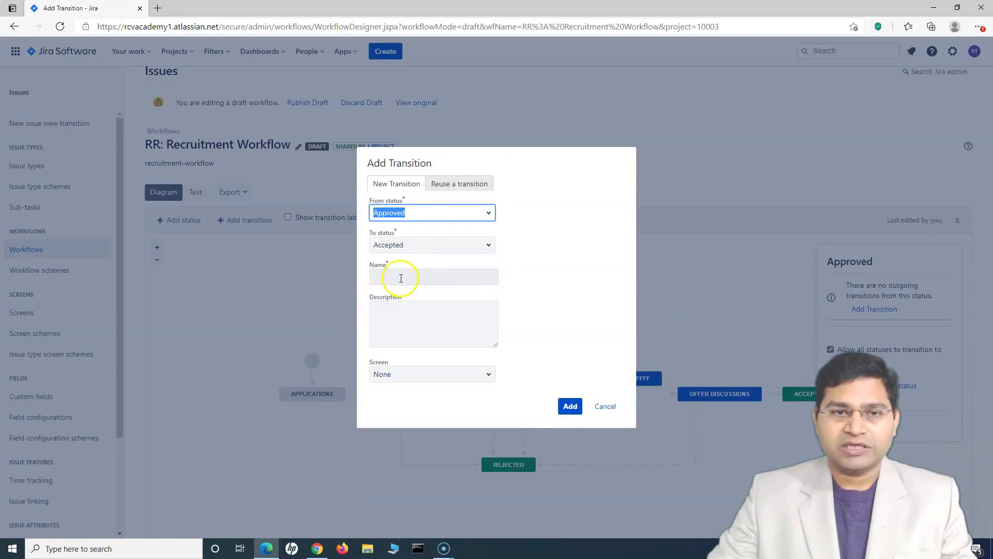
{"action": "left_click", "coordinate": [409, 277]}
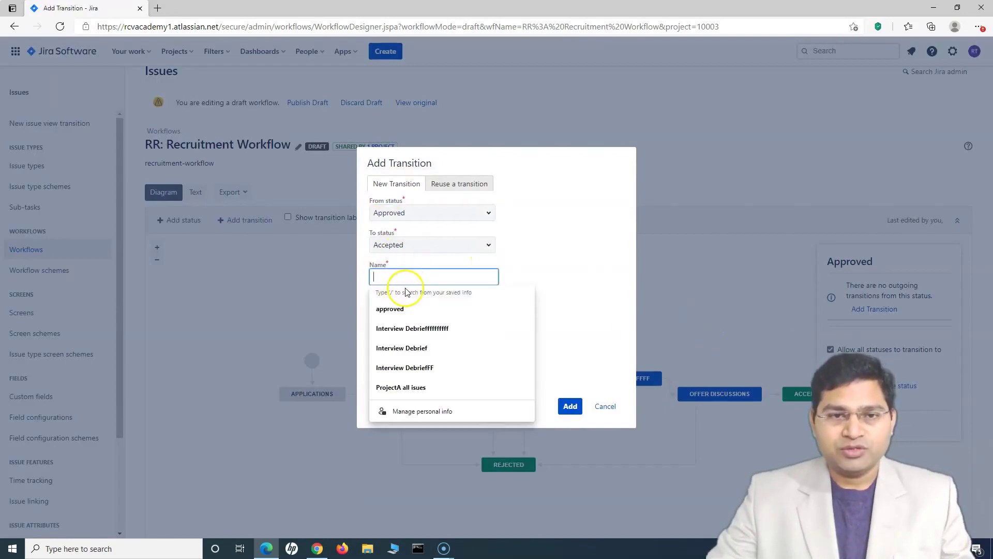
{"action": "left_click", "coordinate": [411, 313]}
{"action": "left_click", "coordinate": [420, 277]}
{"action": "type", "text": "1"}
{"action": "key", "text": "ctrl+a"}
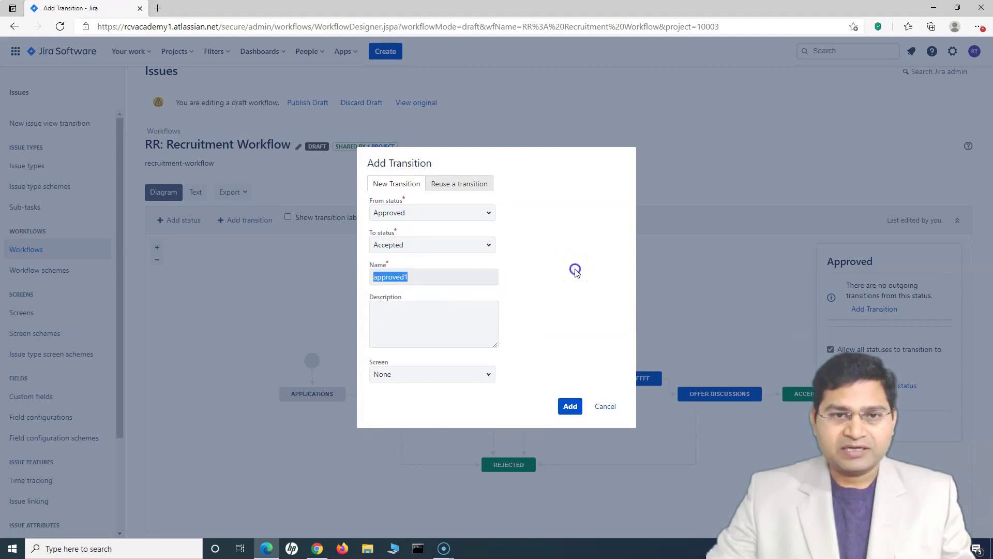
{"action": "left_click", "coordinate": [406, 263]}
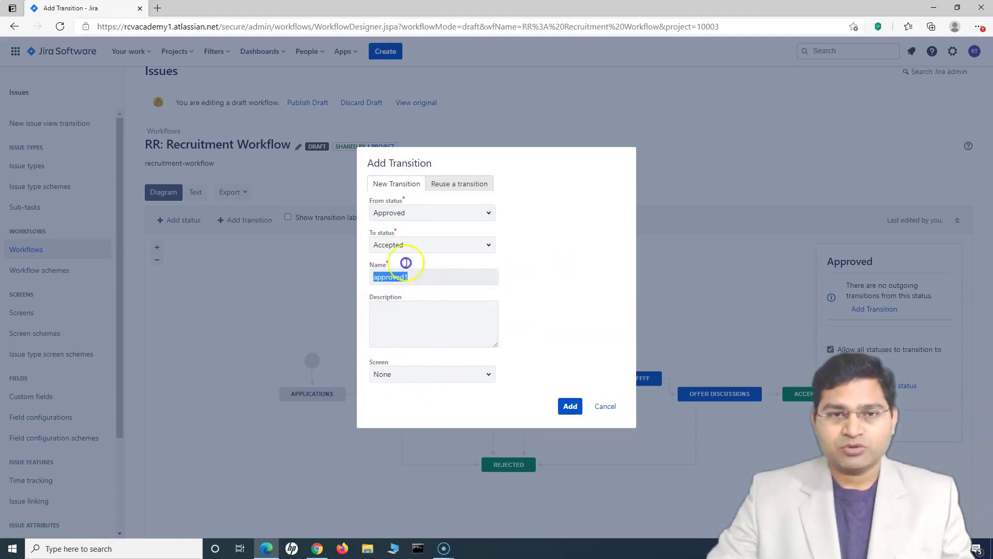
{"action": "left_click", "coordinate": [570, 406]}
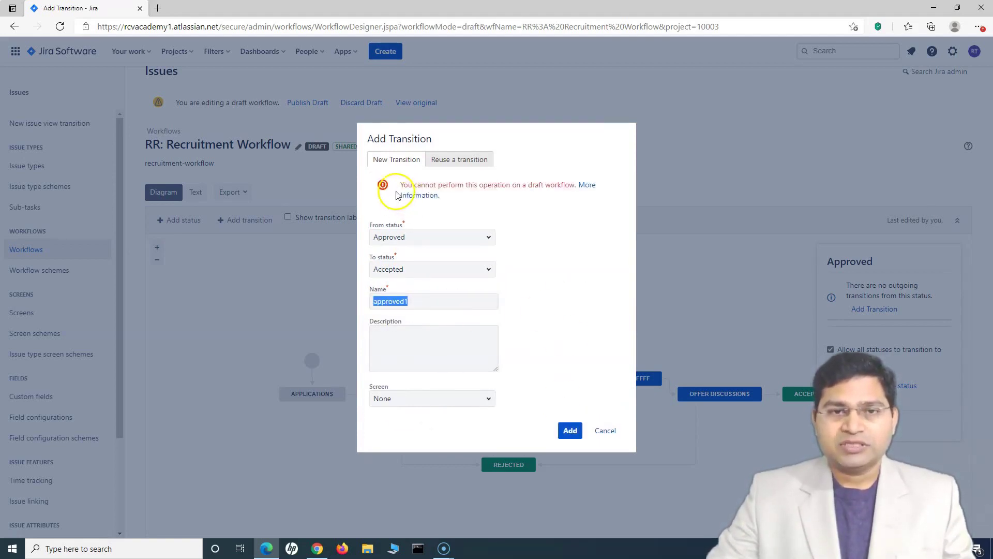
Reuse the existing Offer Accepted transition to connect the Approved status to Accepted.
{"action": "left_click", "coordinate": [463, 164]}
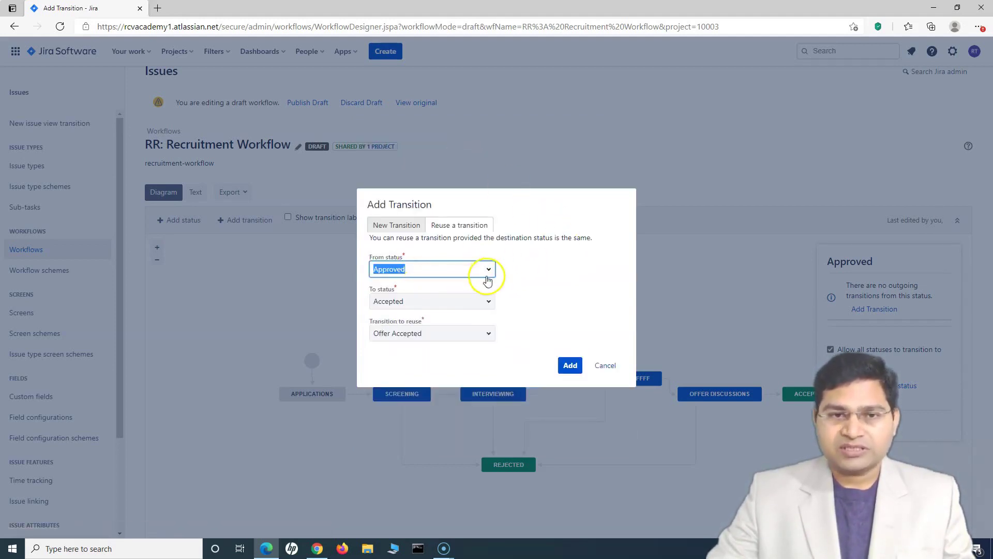
{"action": "left_click", "coordinate": [489, 333]}
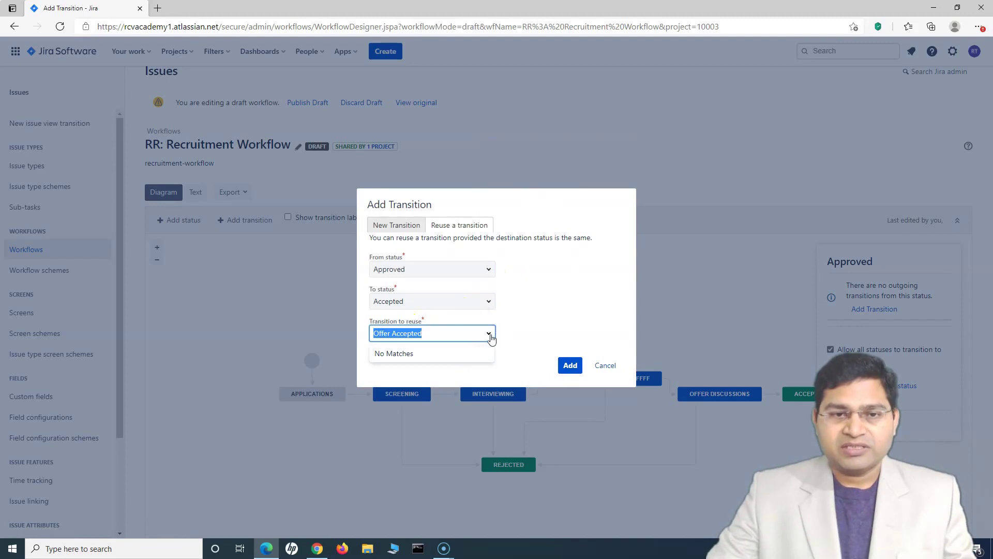
{"action": "left_click", "coordinate": [569, 366]}
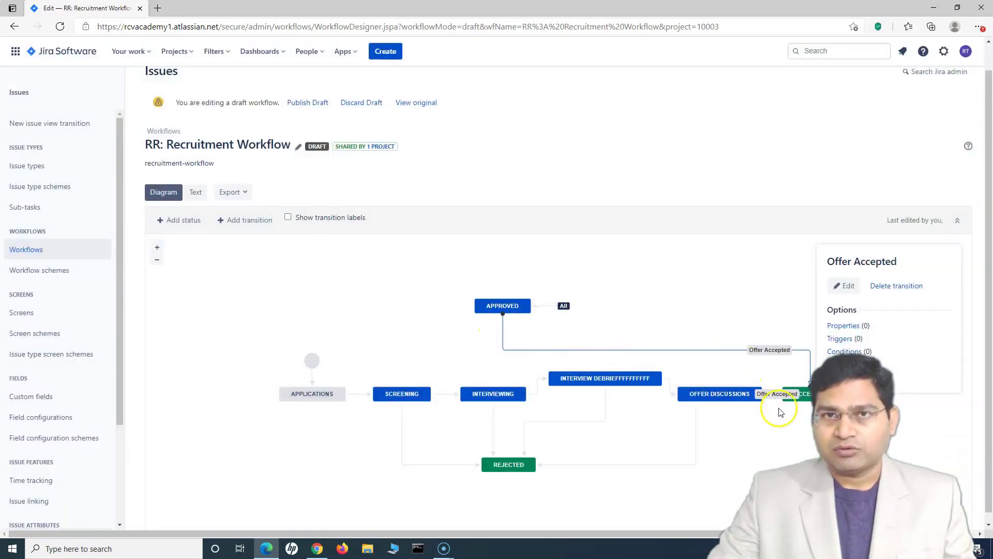
Move the Approved status higher in the diagram, above Interviewing and clear of the main row, and deselect it.
{"action": "left_click_drag", "start_coordinate": [494, 306], "coordinate": [577, 271]}
{"action": "left_click", "coordinate": [577, 267]}
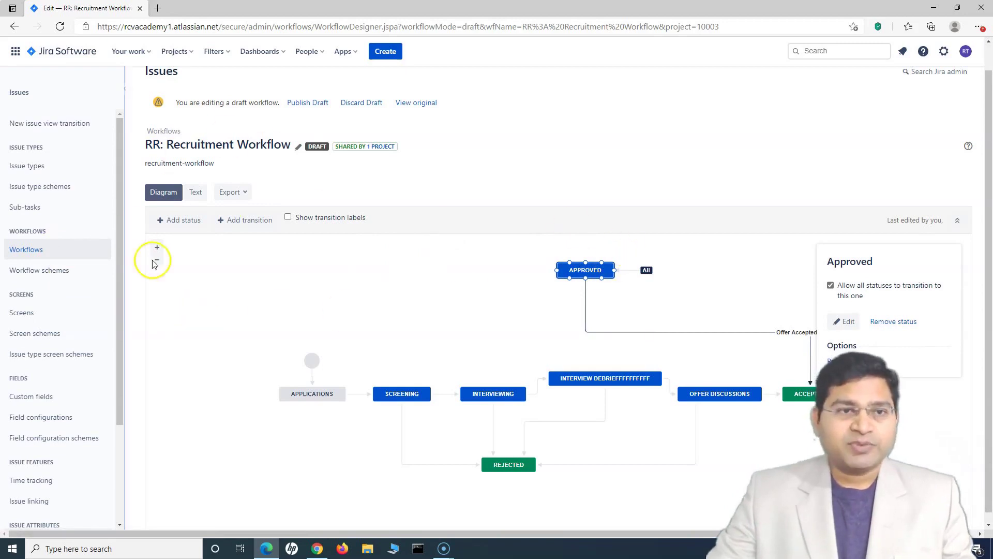
{"action": "left_click_drag", "start_coordinate": [589, 271], "coordinate": [544, 273]}
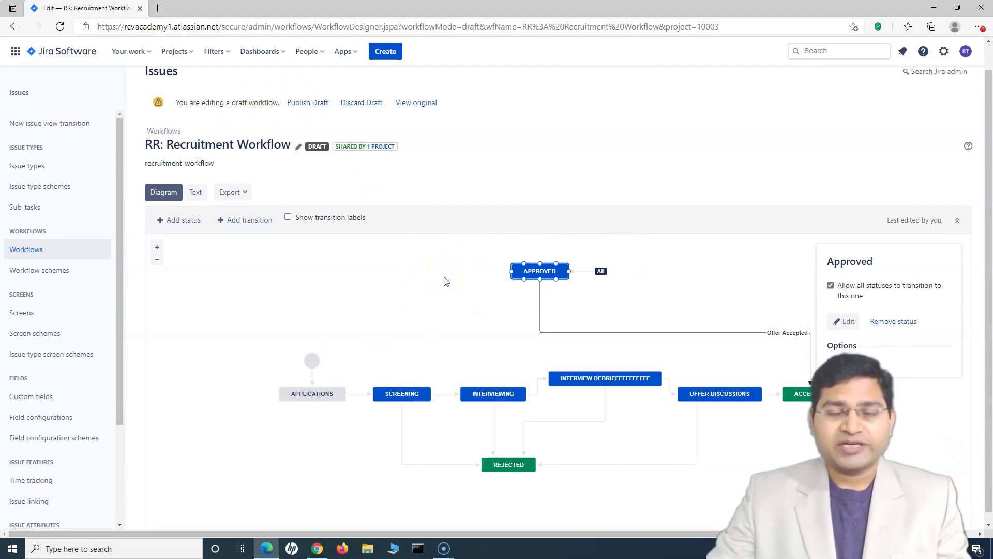
{"action": "left_click_drag", "start_coordinate": [561, 273], "coordinate": [514, 269]}
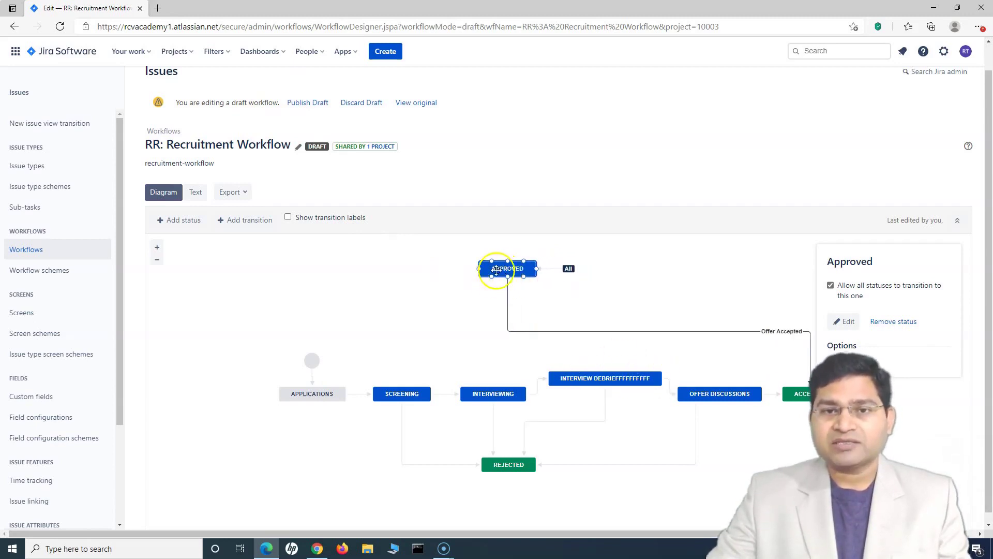
{"action": "left_click", "coordinate": [522, 272]}
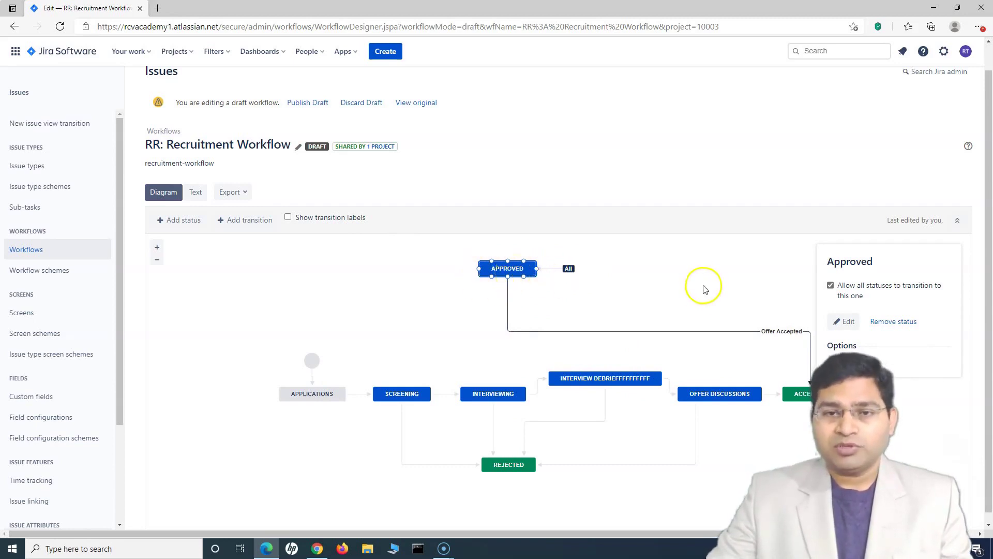
{"action": "left_click", "coordinate": [453, 276]}
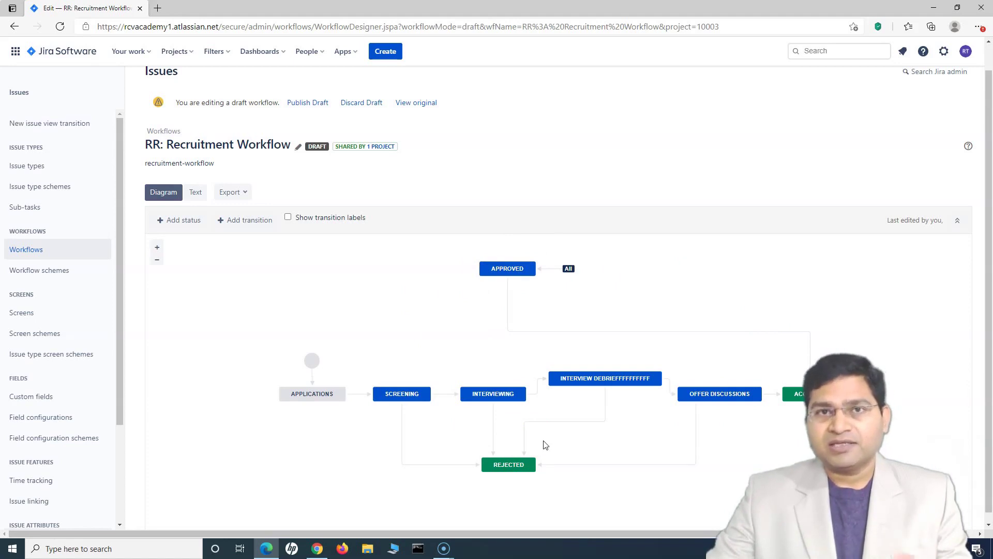
Try to remove the renamed Interview Debrief status from the workflow, read the notice about removing statuses and dismiss it.
{"action": "left_click", "coordinate": [509, 268]}
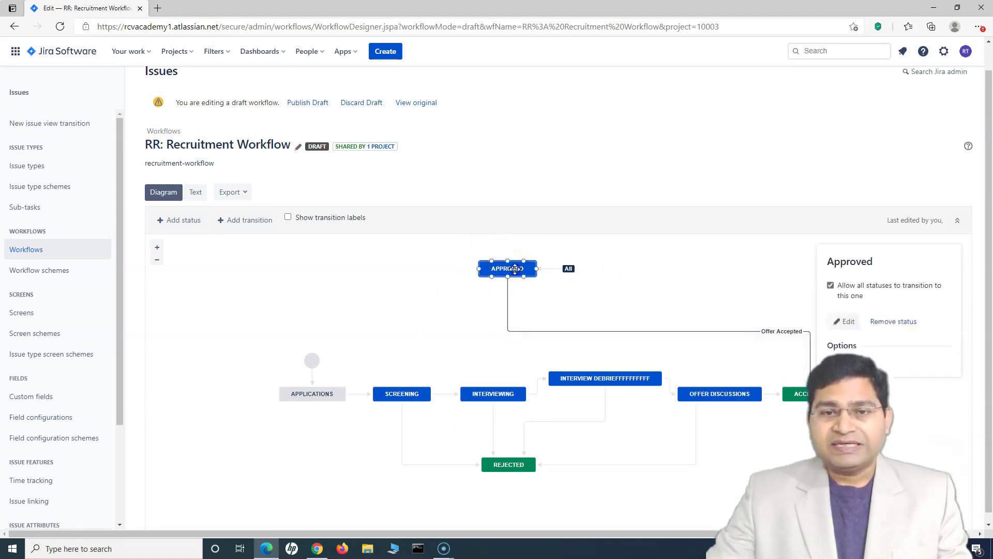
{"action": "left_click", "coordinate": [601, 379]}
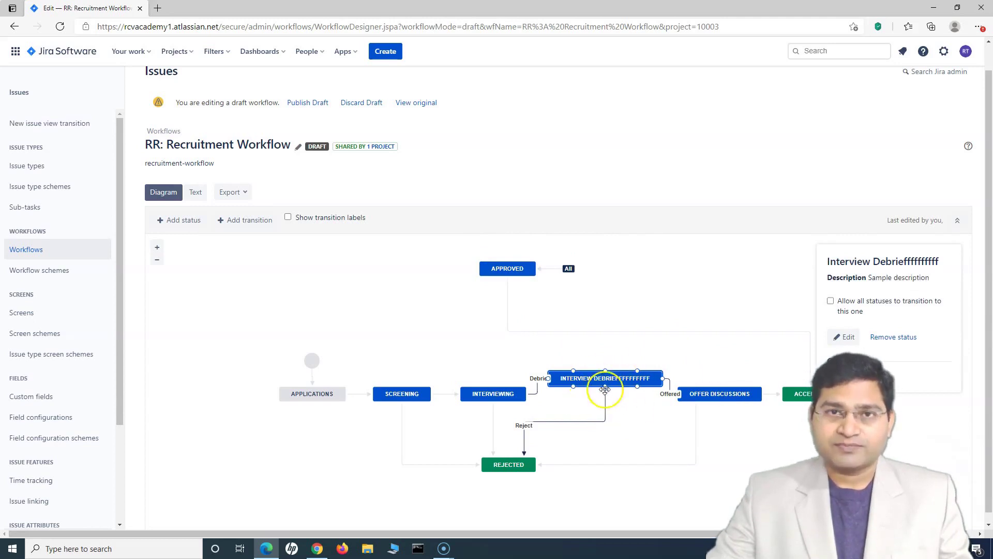
{"action": "left_click", "coordinate": [891, 336]}
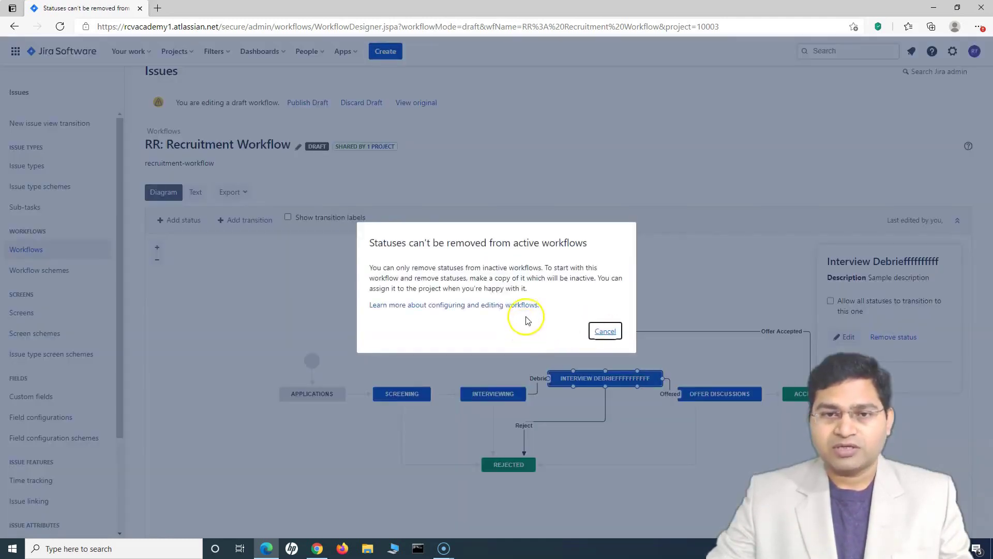
{"action": "left_click", "coordinate": [374, 243]}
{"action": "left_click_drag", "start_coordinate": [374, 243], "coordinate": [557, 283]}
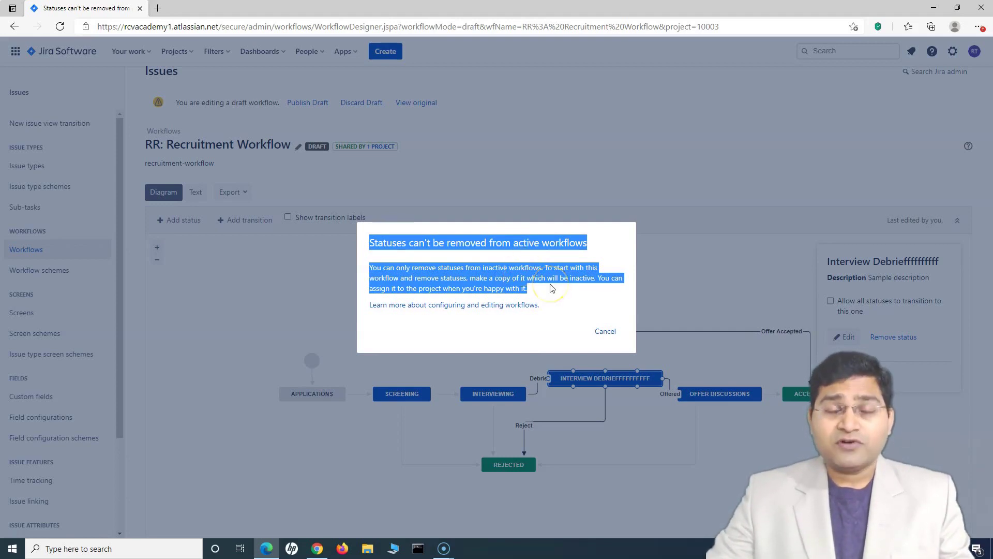
{"action": "left_click", "coordinate": [600, 332]}
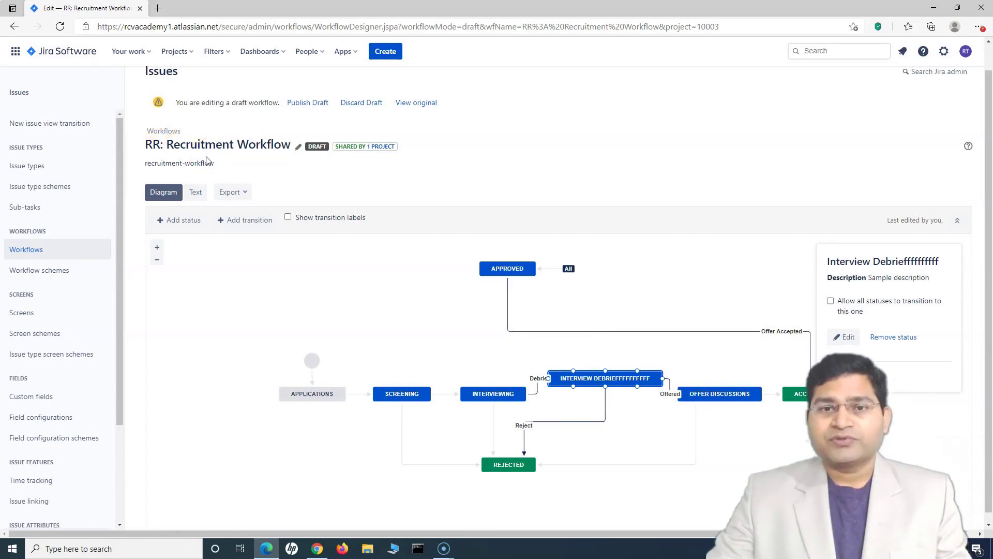
{"action": "left_click", "coordinate": [396, 258]}
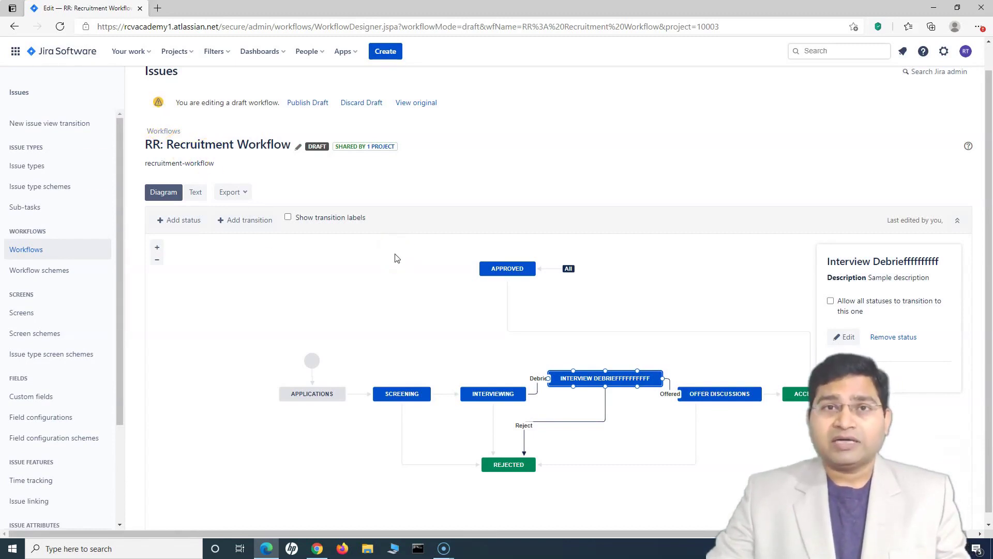
{"action": "left_click", "coordinate": [333, 253]}
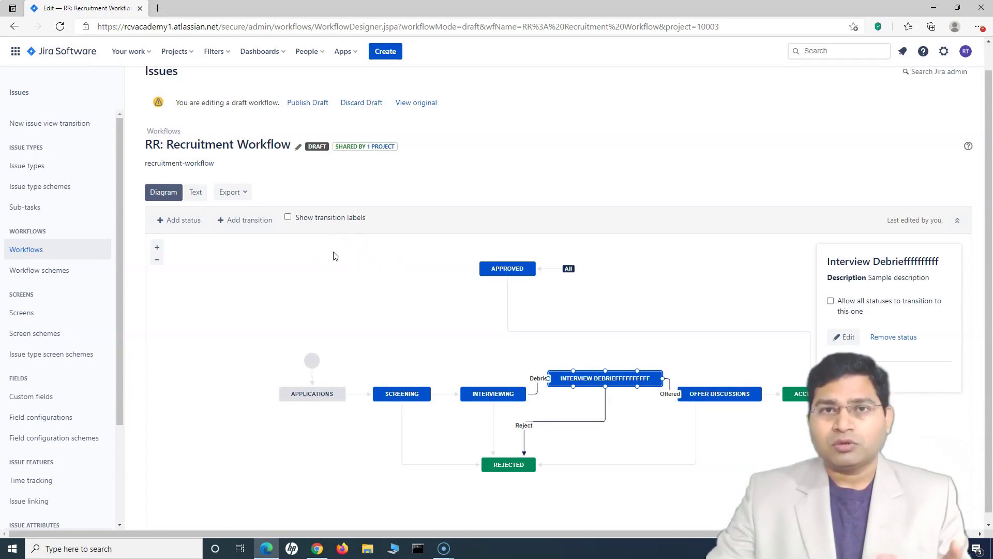
{"action": "left_click", "coordinate": [322, 255]}
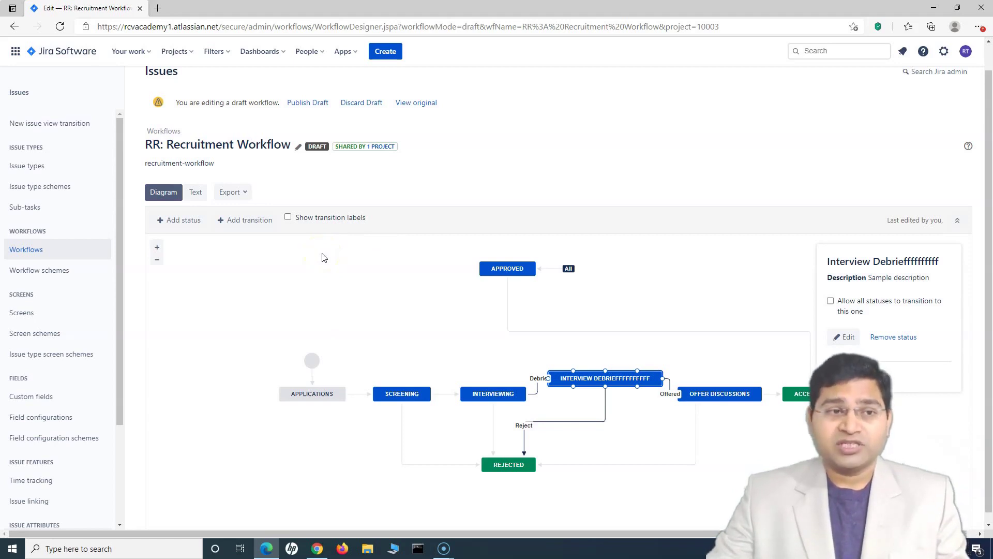
Return to the RCV Recruitment project's board and review its status columns and candidate cards.
{"action": "left_click", "coordinate": [179, 52]}
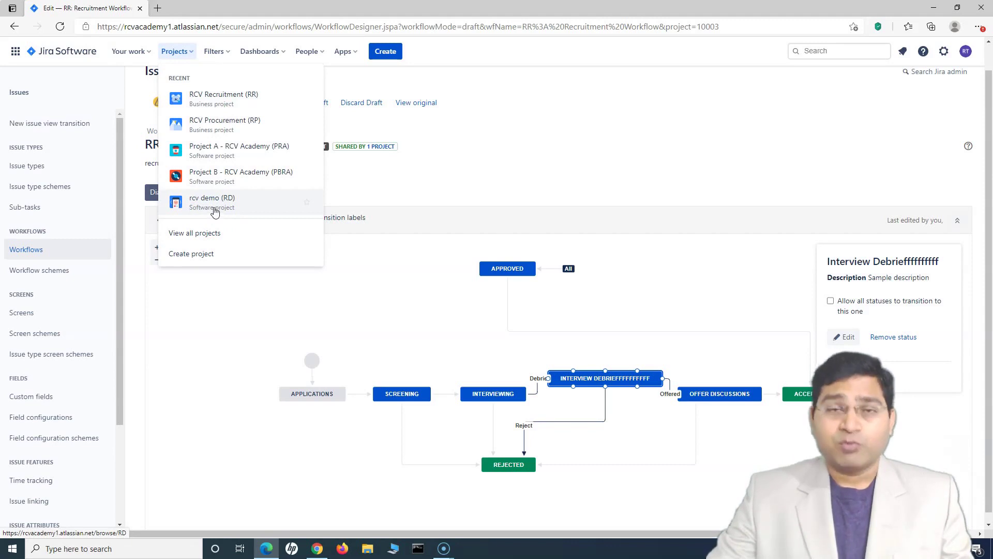
{"action": "left_click", "coordinate": [238, 105]}
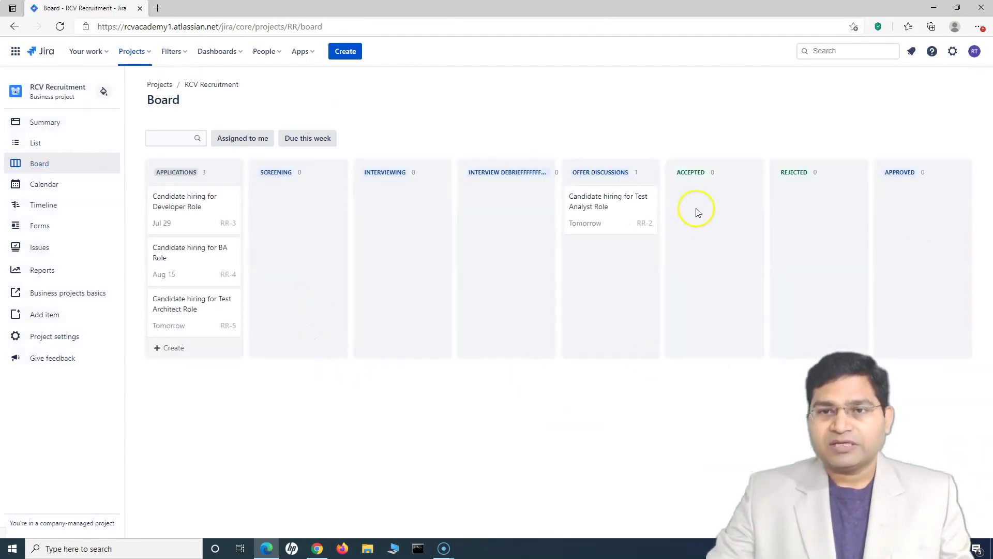
{"action": "left_click", "coordinate": [594, 188]}
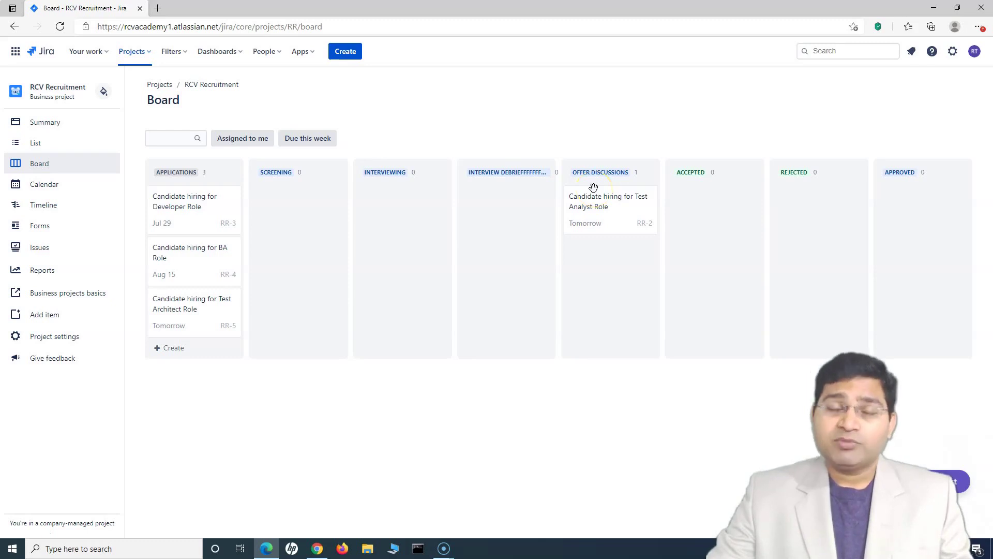
{"action": "left_click", "coordinate": [480, 268]}
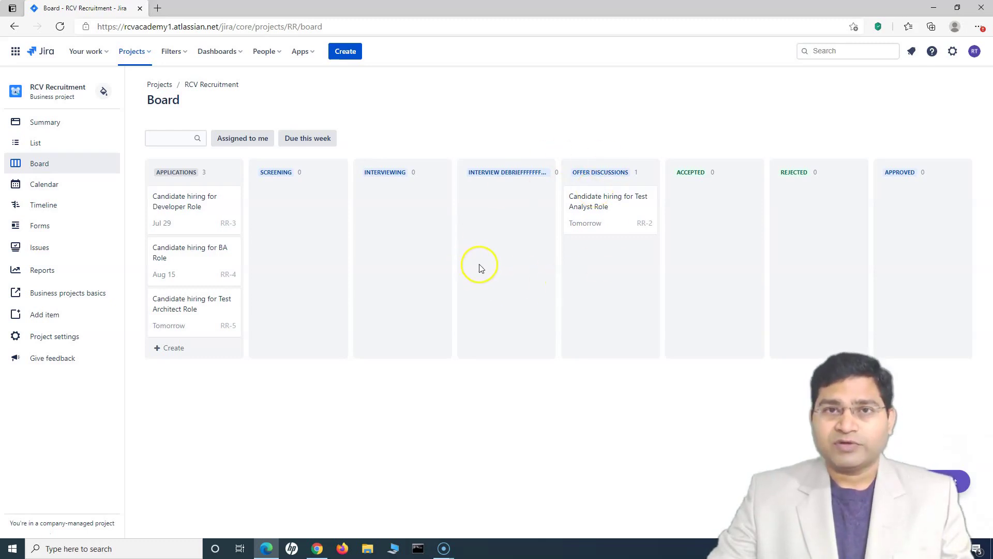